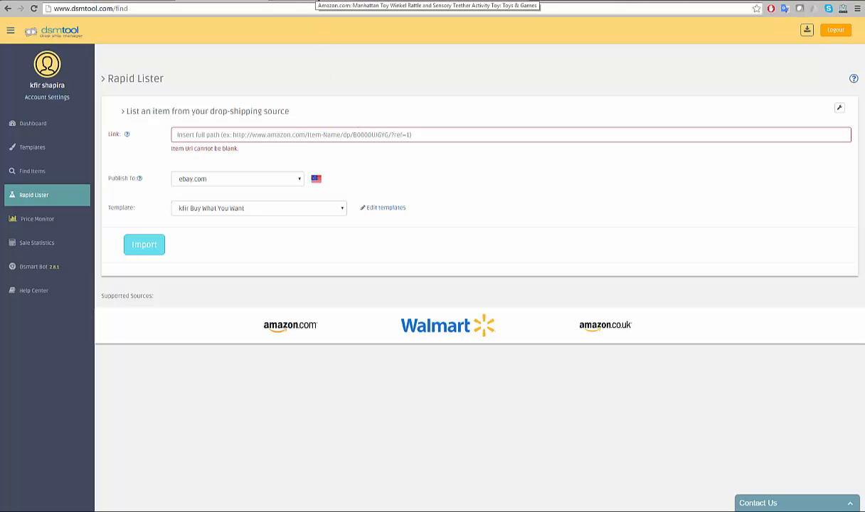
Copy the web address of the Manhattan Toy Winkel Rattle page on Amazon, and send the item to the Rapid Lister.
{"action": "left_click", "coordinate": [312, 4]}
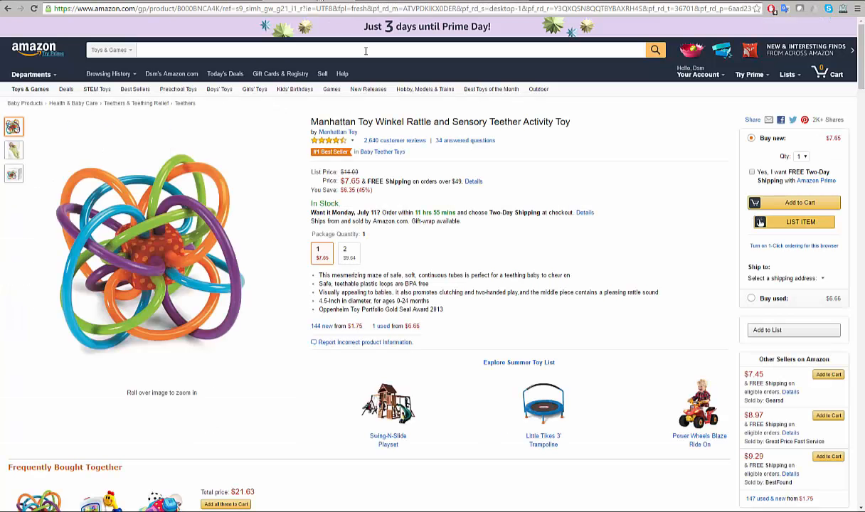
{"action": "left_click", "coordinate": [404, 9]}
{"action": "right_click", "coordinate": [404, 12]}
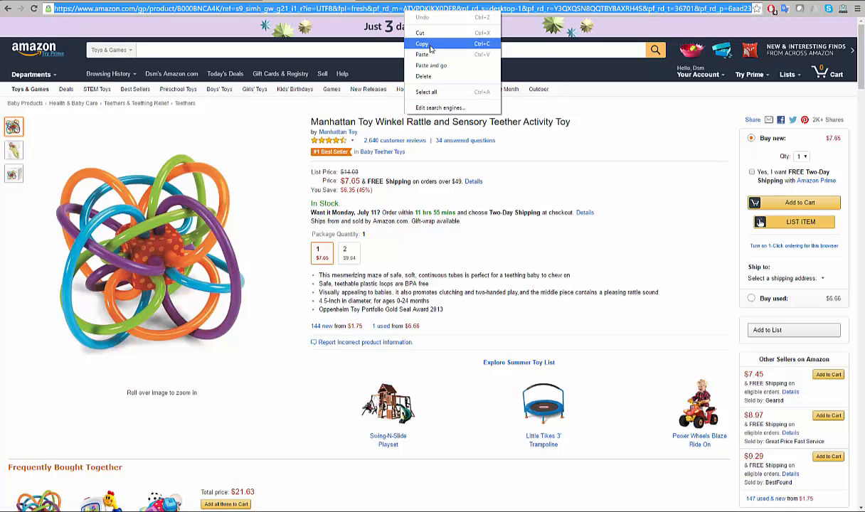
{"action": "left_click", "coordinate": [429, 44]}
{"action": "left_click", "coordinate": [627, 193]}
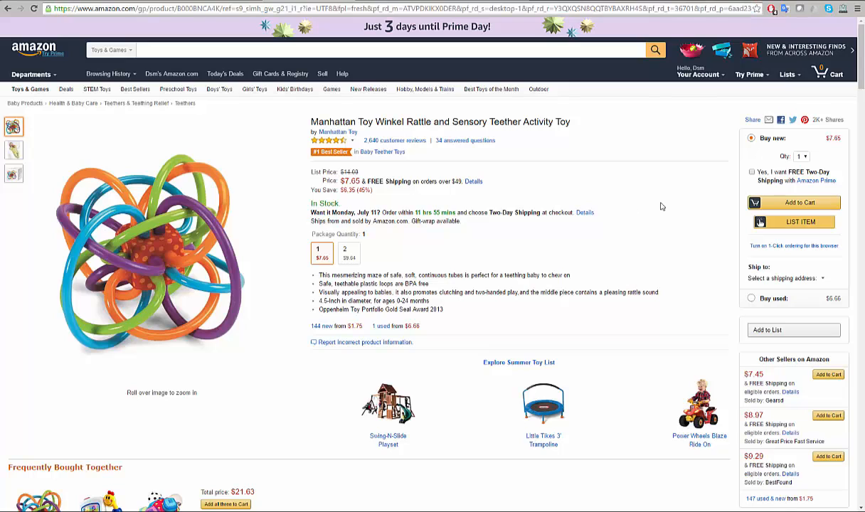
{"action": "left_click", "coordinate": [803, 229]}
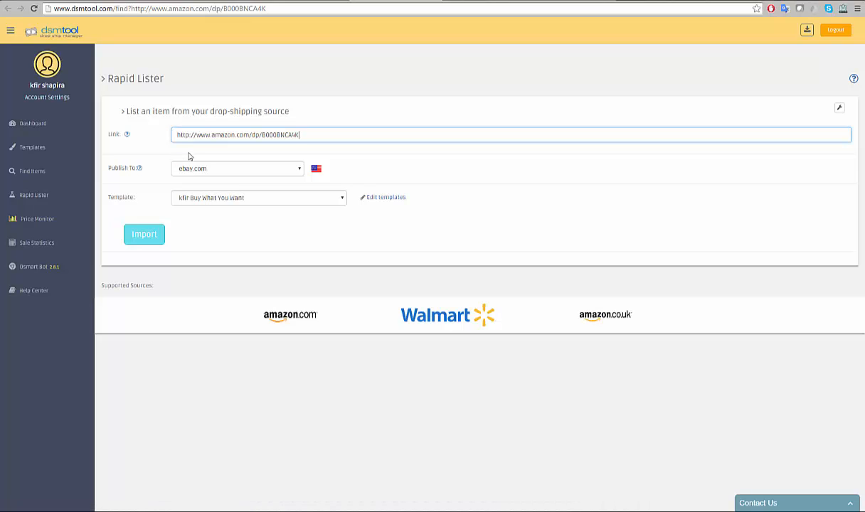
Keep ebay.com as the publishing site with the customized Buy What You Want template, and import the item into a new listing.
{"action": "left_click", "coordinate": [294, 171]}
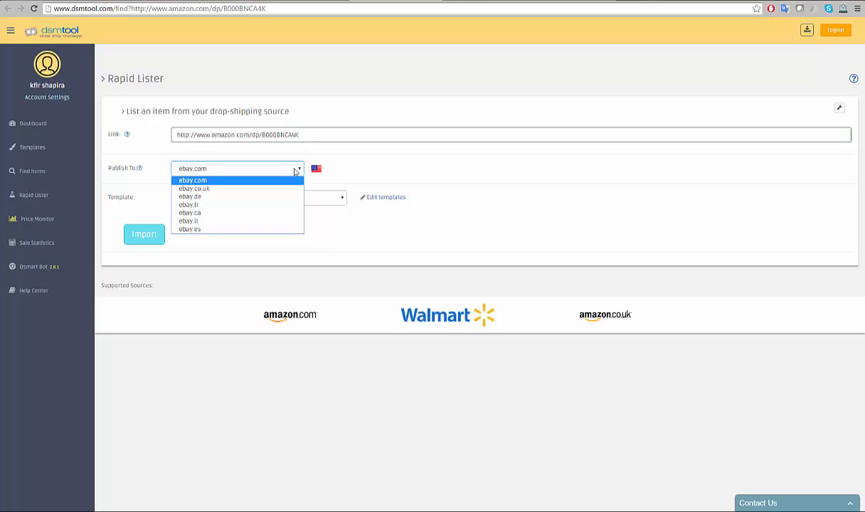
{"action": "left_click", "coordinate": [336, 161]}
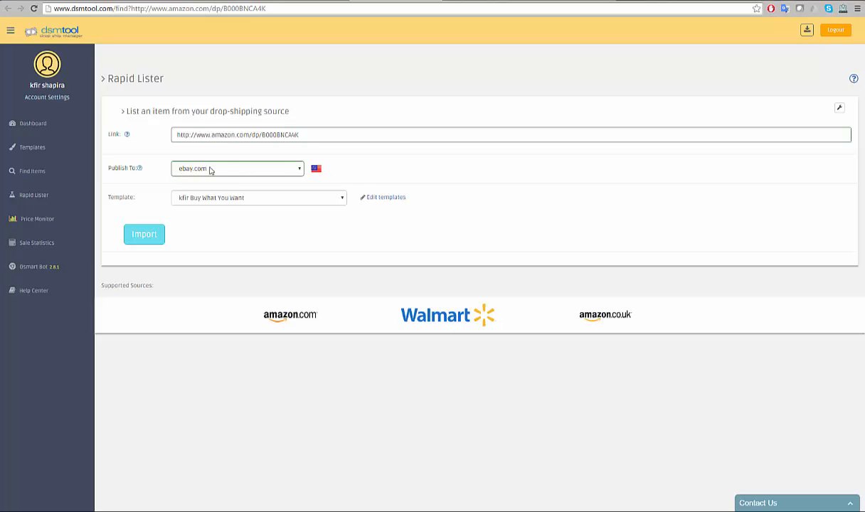
{"action": "left_click", "coordinate": [325, 196]}
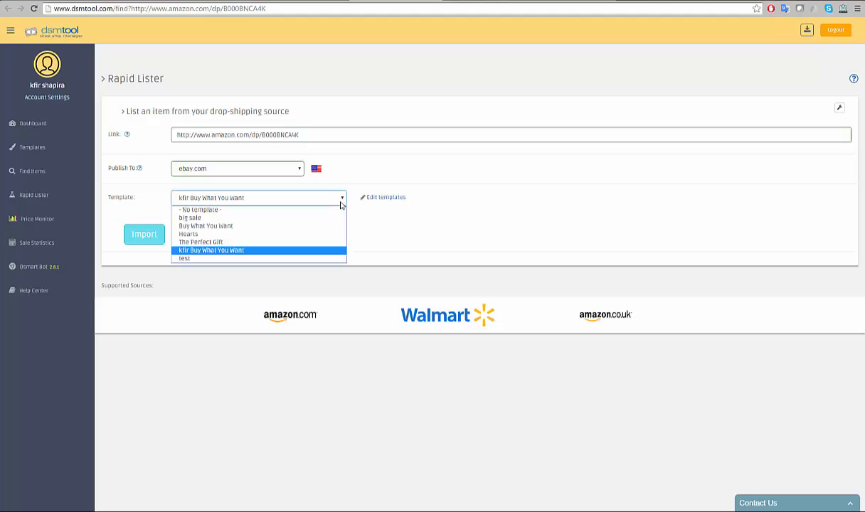
{"action": "left_click", "coordinate": [322, 253]}
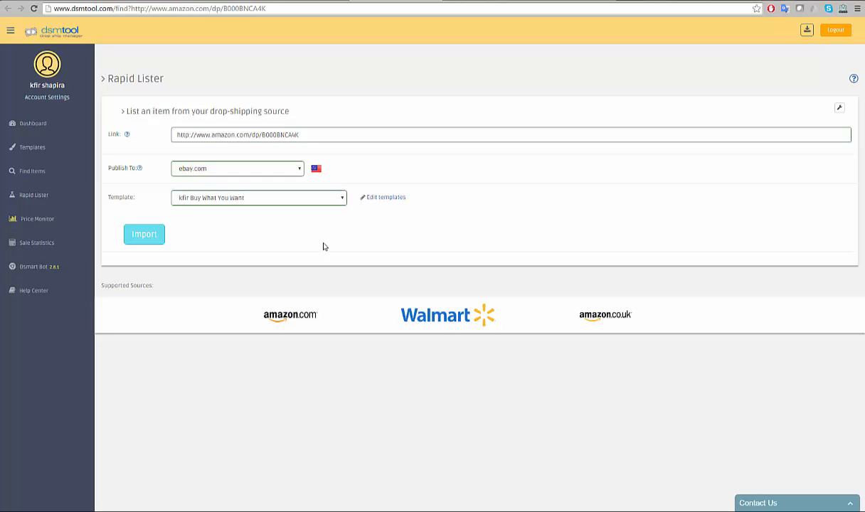
{"action": "left_click", "coordinate": [152, 243]}
{"action": "left_click", "coordinate": [495, 2]}
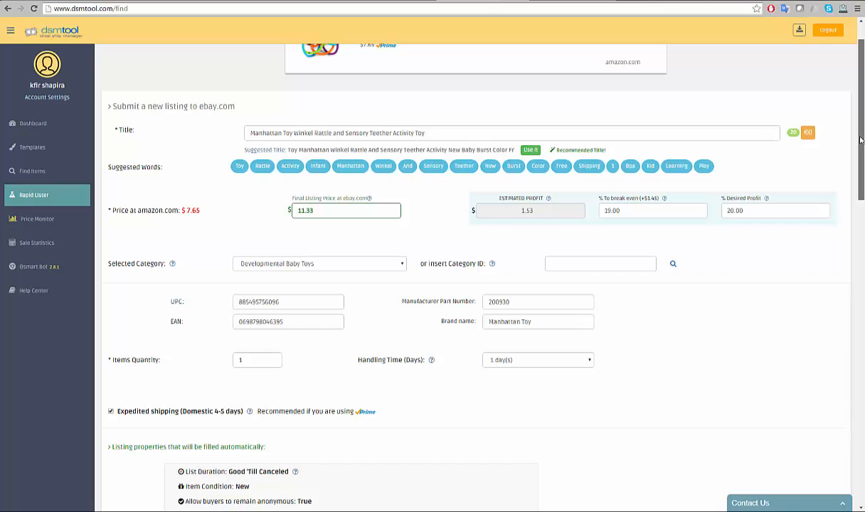
Review the imported product's summary and the title of the new eBay listing.
{"action": "left_click_drag", "start_coordinate": [862, 136], "coordinate": [861, 124]}
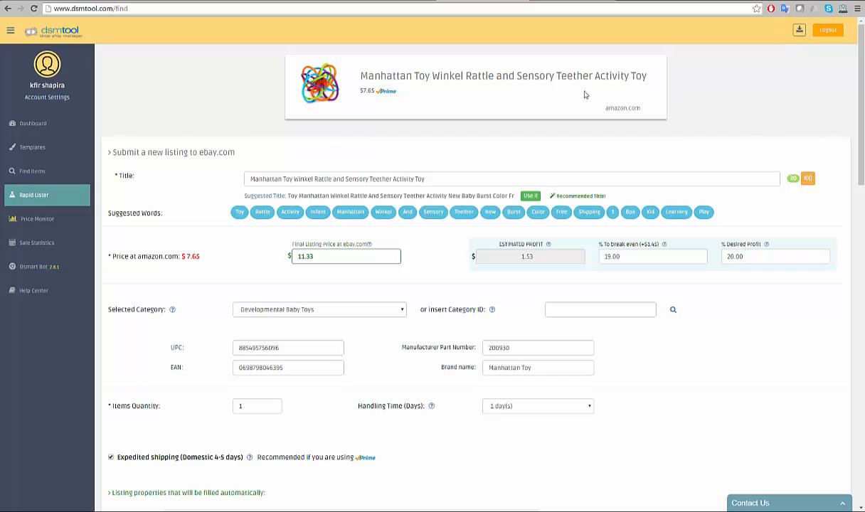
{"action": "left_click_drag", "start_coordinate": [362, 75], "coordinate": [471, 82]}
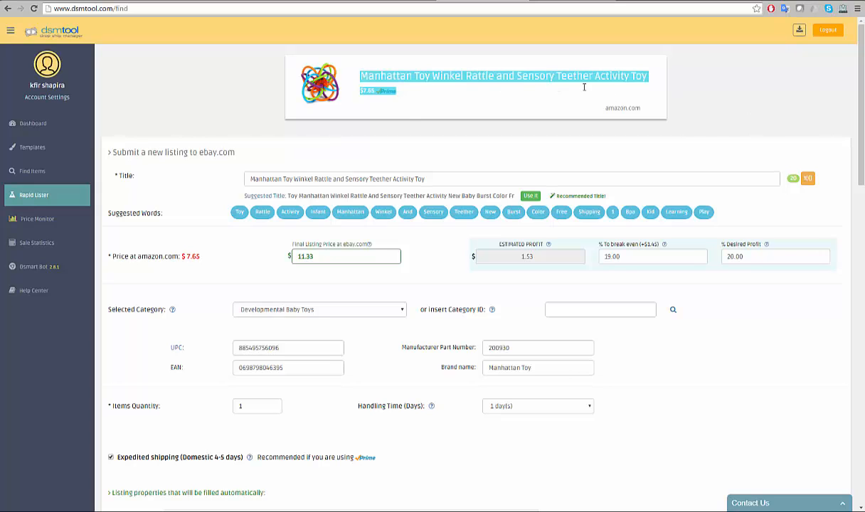
{"action": "left_click", "coordinate": [711, 99]}
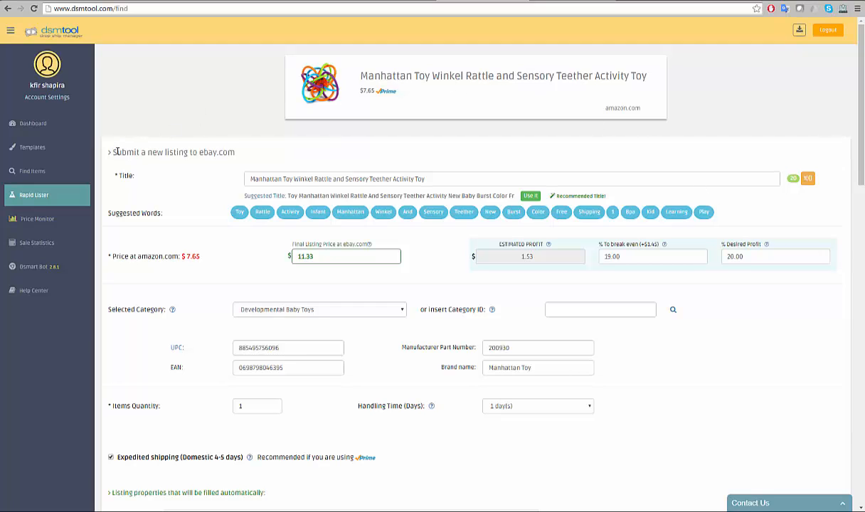
{"action": "left_click_drag", "start_coordinate": [116, 151], "coordinate": [133, 151]}
{"action": "left_click", "coordinate": [151, 174]}
{"action": "left_click_drag", "start_coordinate": [423, 179], "coordinate": [229, 188]}
{"action": "left_click", "coordinate": [376, 119]}
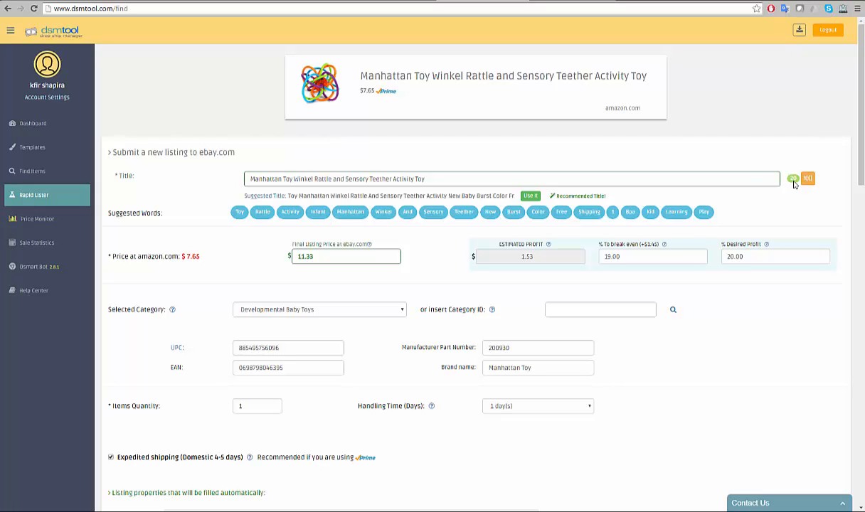
{"action": "left_click", "coordinate": [687, 177]}
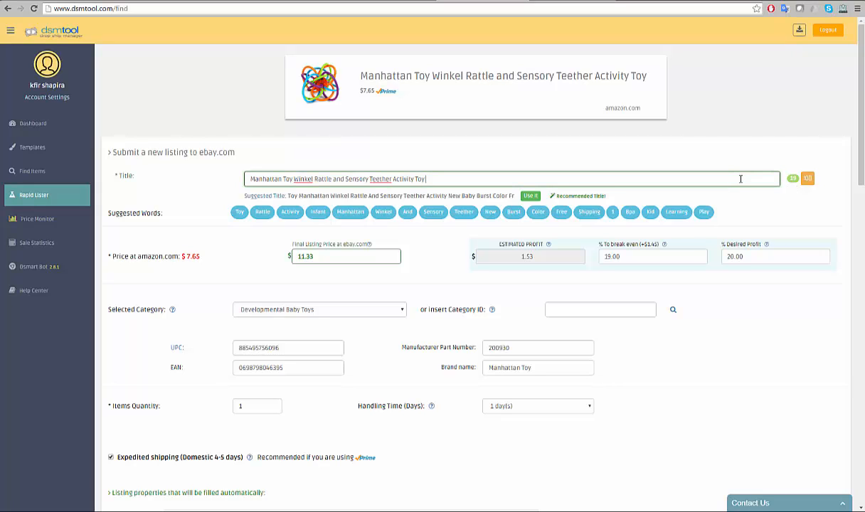
{"action": "type", "text": "1223"}
{"action": "key", "text": "BackSpace"}
{"action": "key", "text": "BackSpace"}
{"action": "key", "text": "BackSpace"}
{"action": "key", "text": "BackSpace"}
{"action": "key", "text": "BackSpace"}
{"action": "key", "text": "BackSpace"}
Add "..." to the end of the title twice, strip the signs each time, and delete the leftover trailing characters.
{"action": "type", "text": "..."}
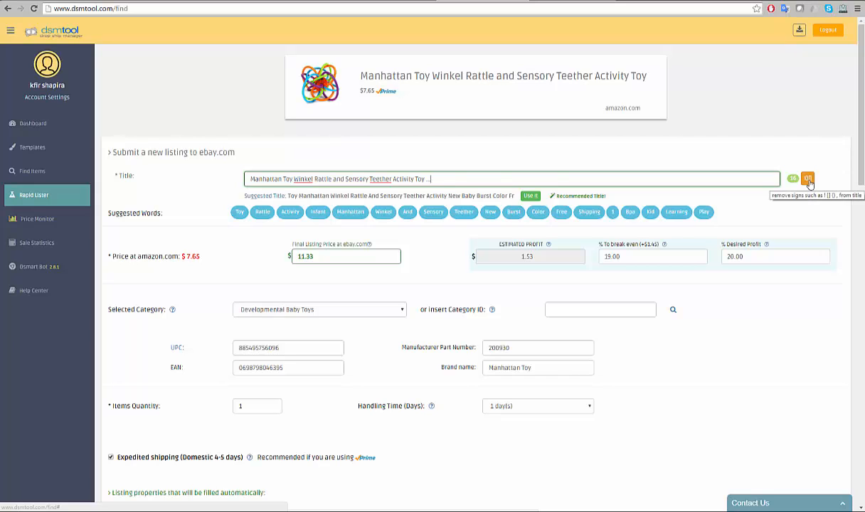
{"action": "left_click", "coordinate": [809, 182]}
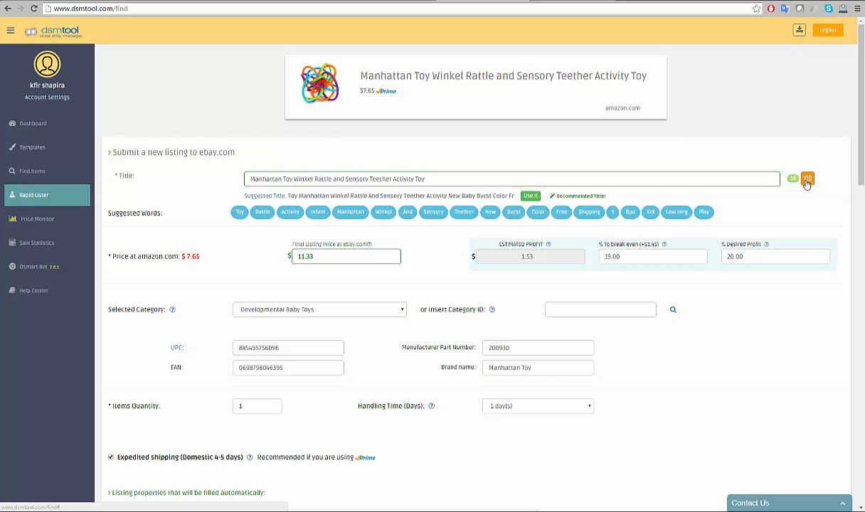
{"action": "left_click", "coordinate": [681, 179]}
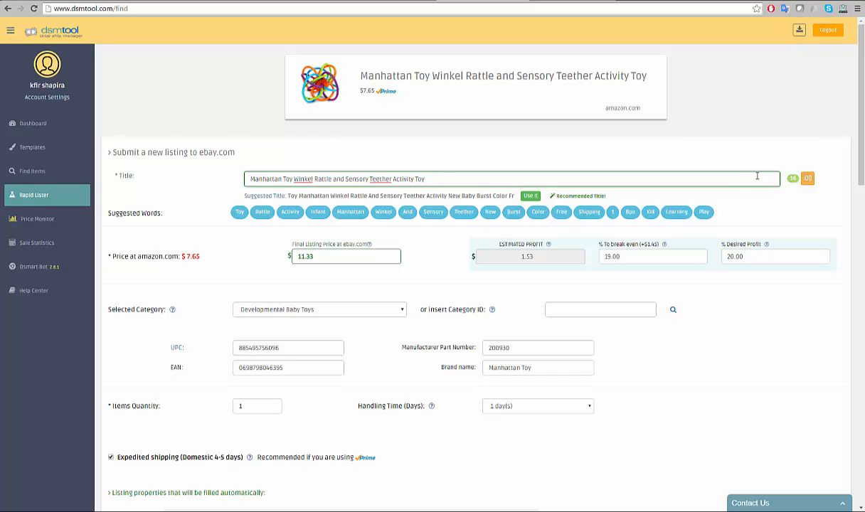
{"action": "type", "text": "..."}
{"action": "left_click", "coordinate": [807, 179]}
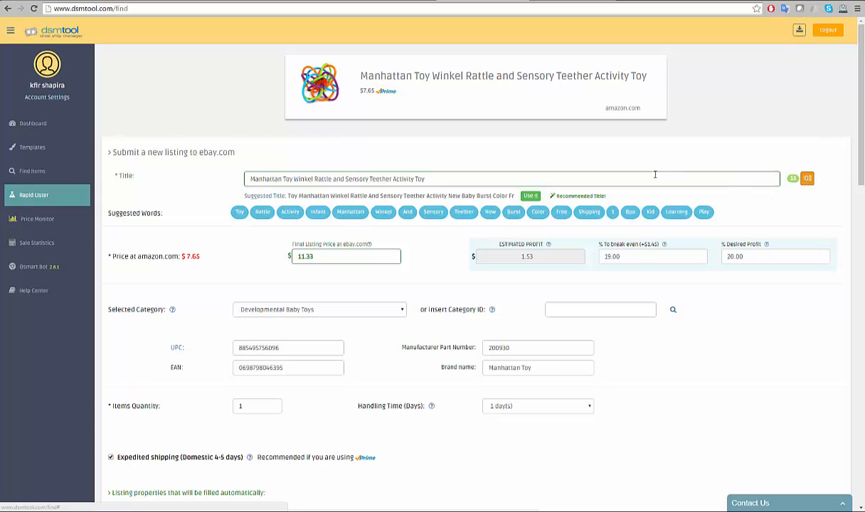
{"action": "left_click", "coordinate": [601, 178]}
{"action": "key", "text": "BackSpace"}
{"action": "key", "text": "BackSpace"}
{"action": "key", "text": "BackSpace"}
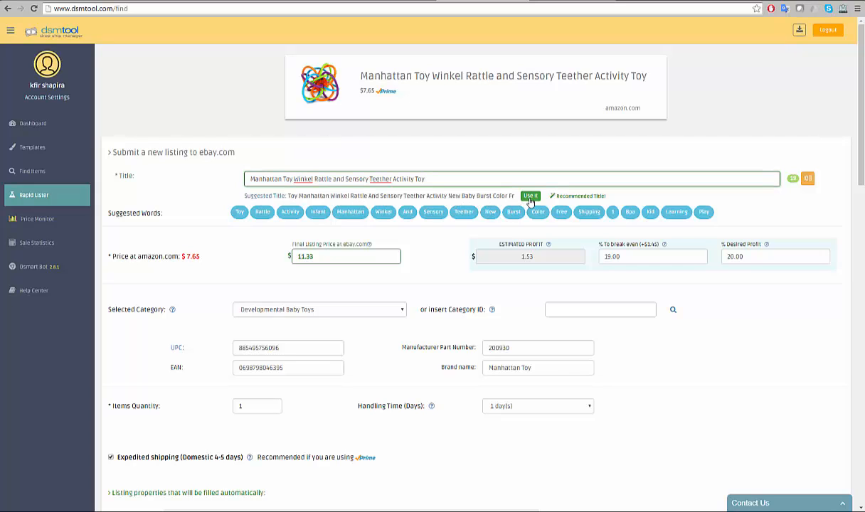
Apply the suggested title, and replace its ending "Burst Color Fr" with the suggested word Teether.
{"action": "left_click", "coordinate": [500, 193]}
{"action": "key", "text": "BackSpace"}
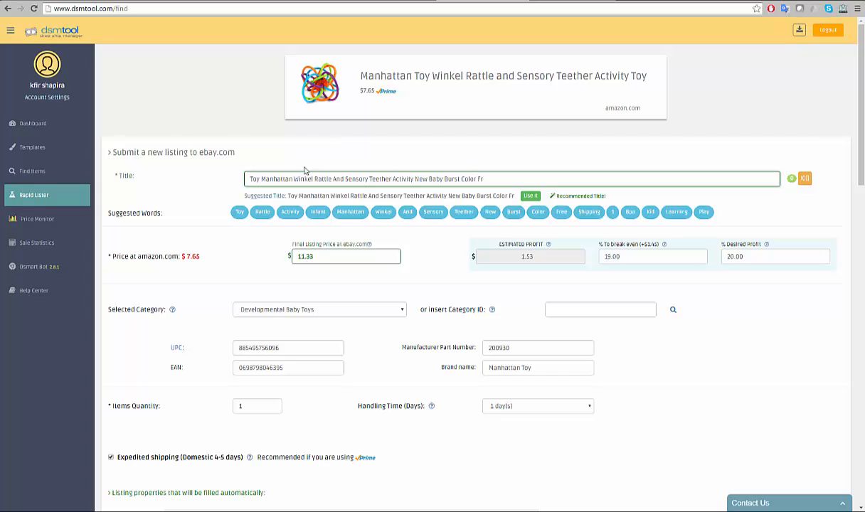
{"action": "key", "text": "BackSpace"}
{"action": "key", "text": "BackSpace"}
{"action": "key", "text": "BackSpace"}
{"action": "key", "text": "BackSpace"}
{"action": "key", "text": "BackSpace"}
{"action": "key", "text": "BackSpace"}
{"action": "key", "text": "BackSpace"}
{"action": "key", "text": "BackSpace"}
{"action": "key", "text": "BackSpace"}
{"action": "key", "text": "BackSpace"}
{"action": "key", "text": "BackSpace"}
{"action": "key", "text": "BackSpace"}
{"action": "key", "text": "BackSpace"}
{"action": "key", "text": "BackSpace"}
{"action": "left_click", "coordinate": [466, 212]}
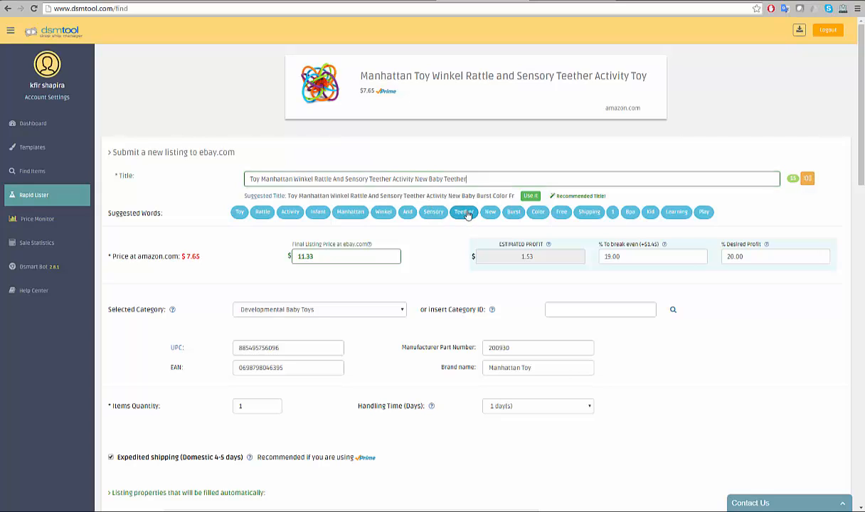
Check the Amazon price, and try a desired profit of 21% before returning it to 20%.
{"action": "scroll", "coordinate": [861, 170], "scroll_direction": "down", "scroll_amount": 1}
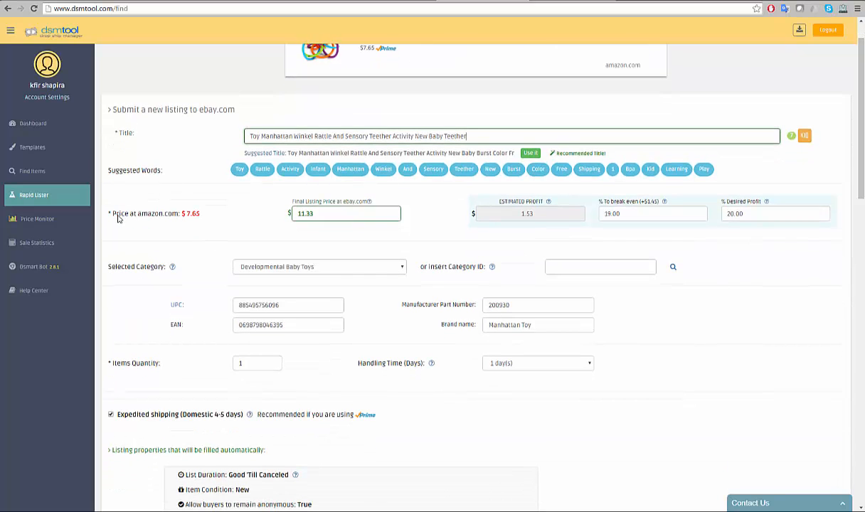
{"action": "left_click_drag", "start_coordinate": [200, 218], "coordinate": [174, 213]}
{"action": "left_click", "coordinate": [211, 222]}
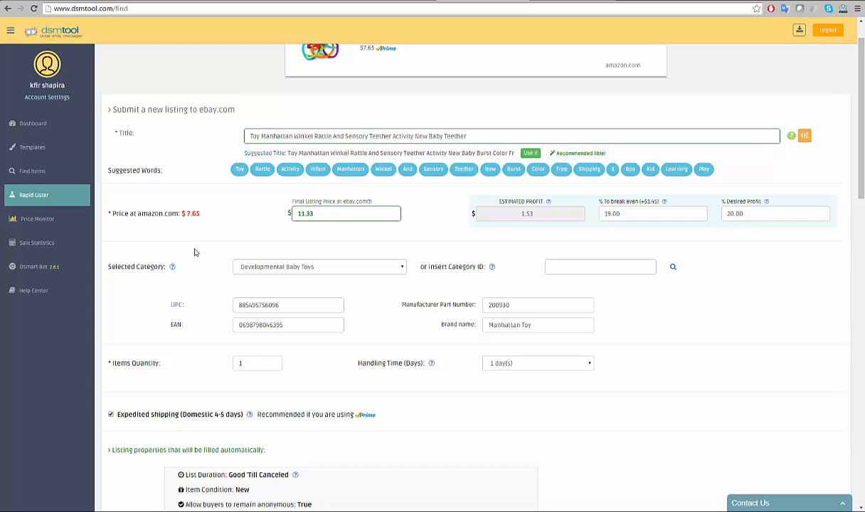
{"action": "double_click", "coordinate": [733, 214]}
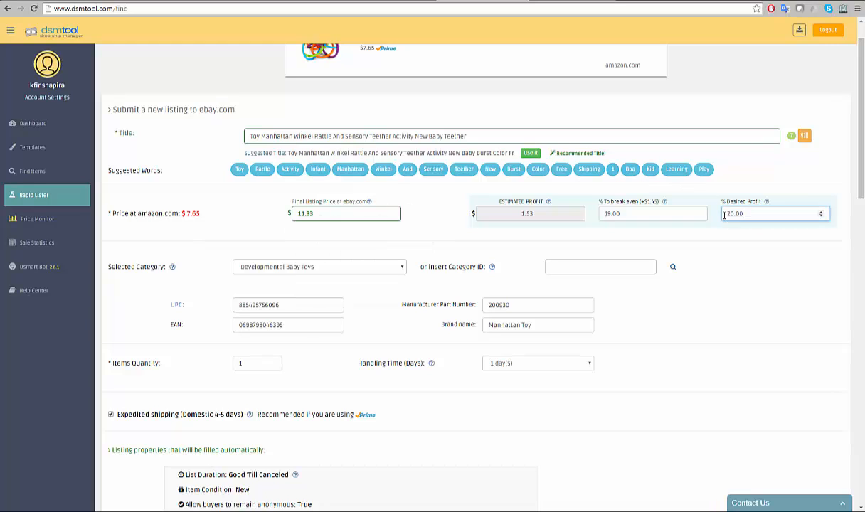
{"action": "type", "text": "22"}
{"action": "left_click", "coordinate": [820, 216]}
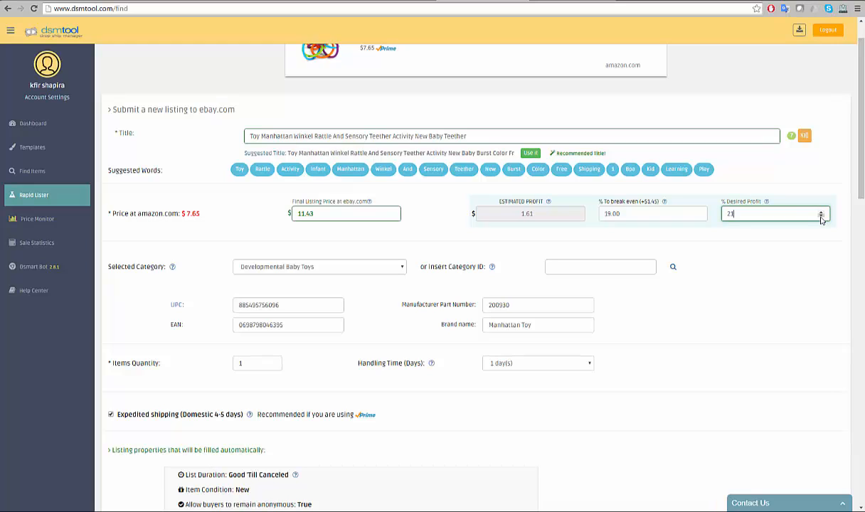
{"action": "left_click", "coordinate": [820, 216]}
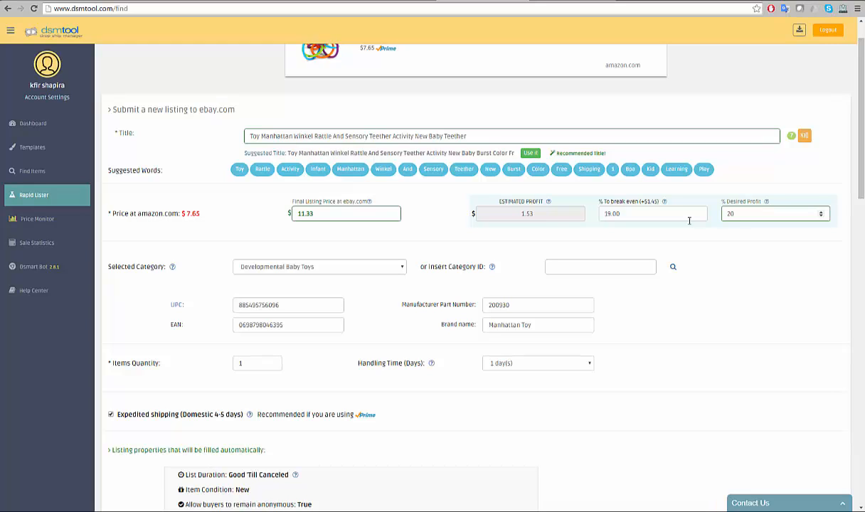
Examine the break-even percentage and the final listing price at ebay.com.
{"action": "left_click_drag", "start_coordinate": [661, 214], "coordinate": [605, 217]}
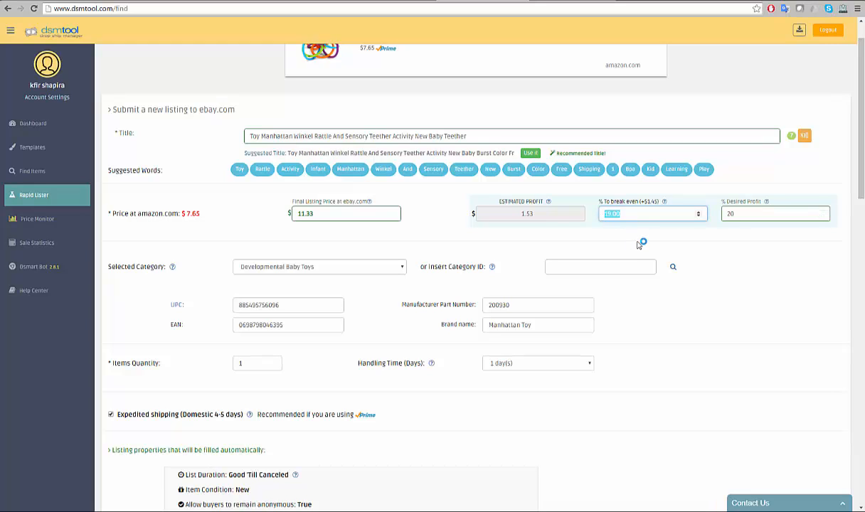
{"action": "left_click", "coordinate": [631, 234]}
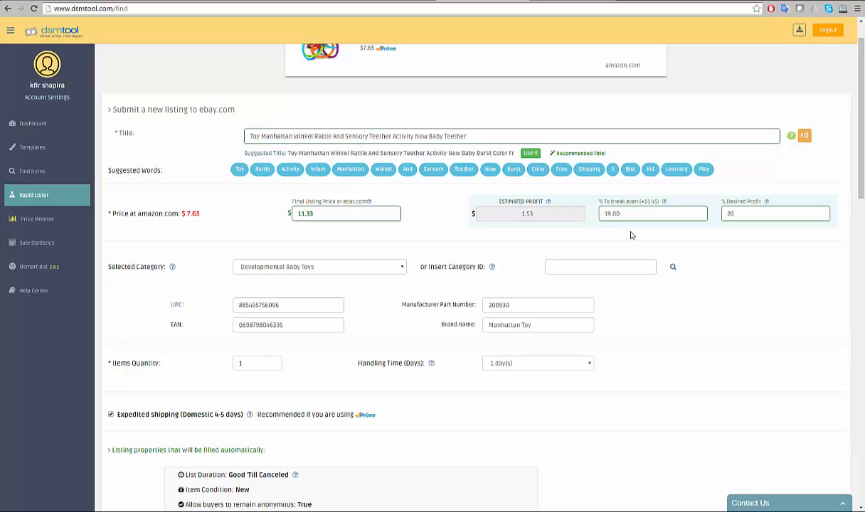
{"action": "double_click", "coordinate": [312, 213]}
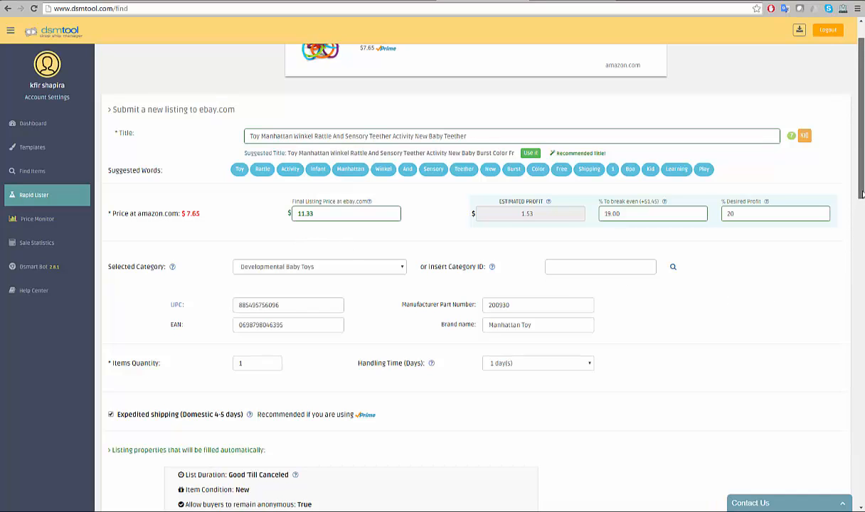
Look through the suggested categories without changing the selection, and enter 5121 as the category ID.
{"action": "left_click_drag", "start_coordinate": [862, 192], "coordinate": [861, 242]}
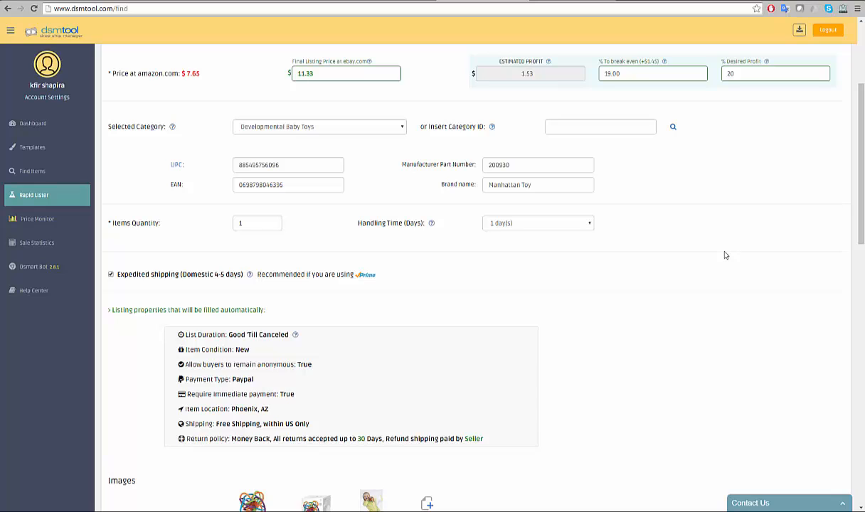
{"action": "left_click", "coordinate": [393, 132]}
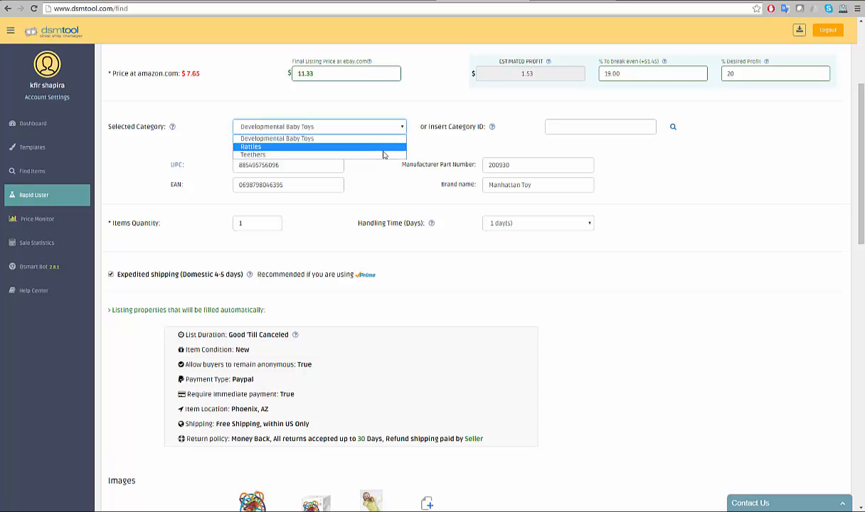
{"action": "left_click", "coordinate": [441, 110]}
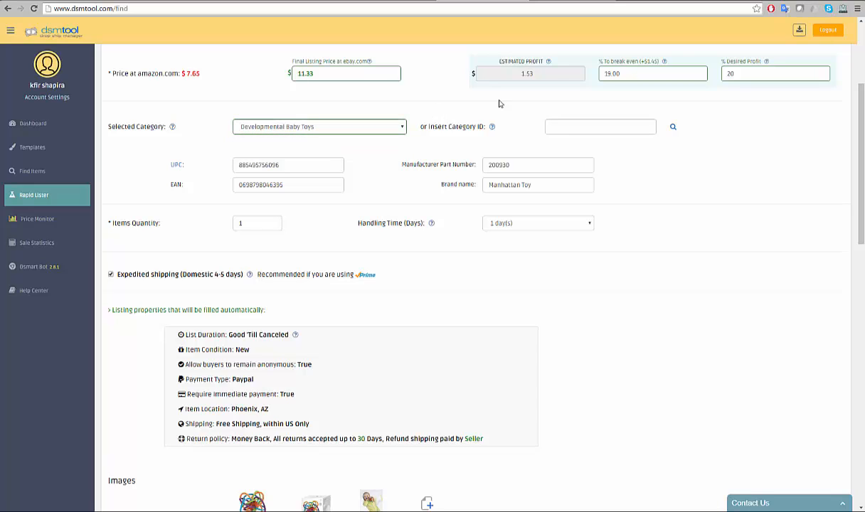
{"action": "left_click", "coordinate": [557, 126]}
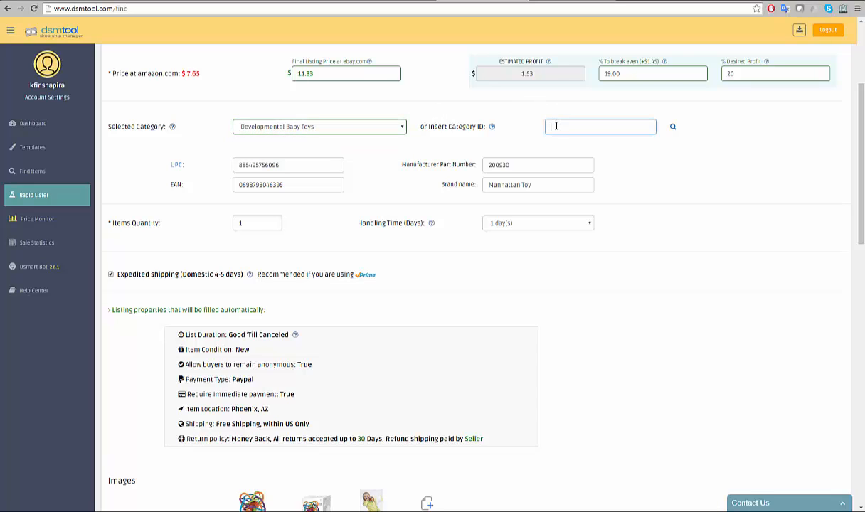
{"action": "left_click", "coordinate": [519, 135]}
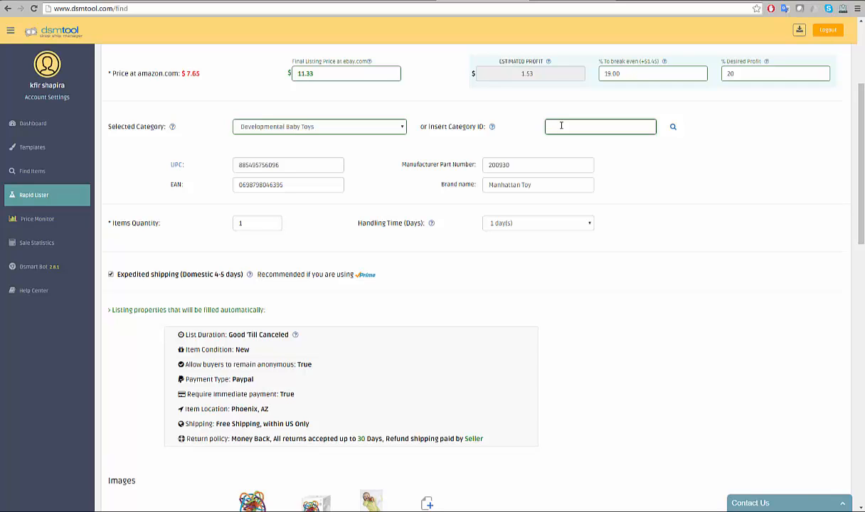
{"action": "key", "text": "Num_Lock"}
{"action": "type", "text": "5121"}
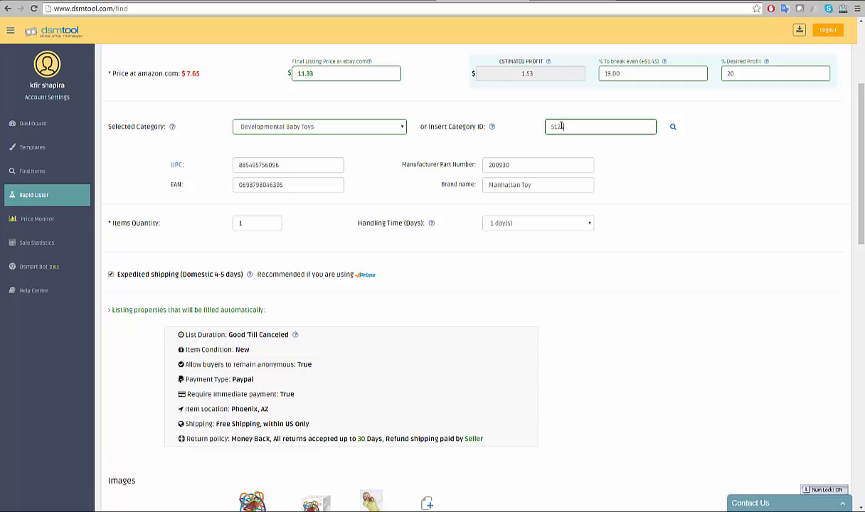
Clear the entered category ID from the listing form.
{"action": "key", "text": "BackSpace"}
{"action": "key", "text": "BackSpace"}
{"action": "key", "text": "BackSpace"}
{"action": "key", "text": "BackSpace"}
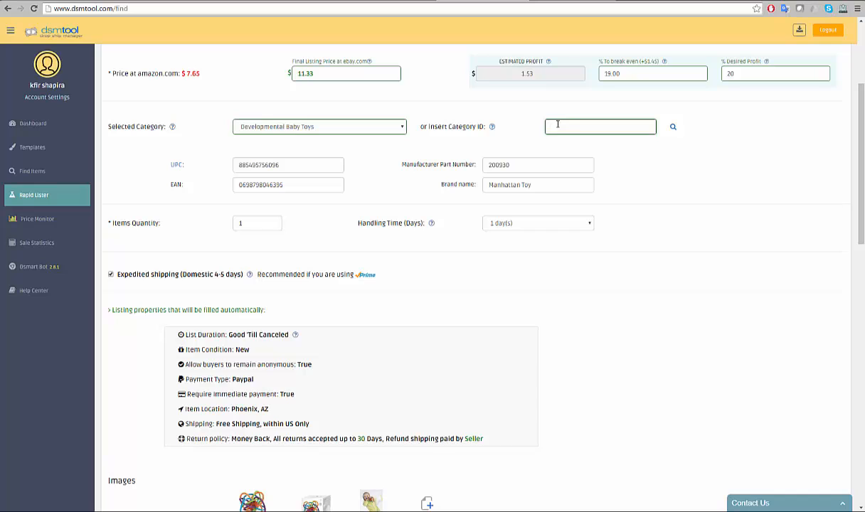
Check the listing's UPC, EAN, manufacturer part number and brand name.
{"action": "left_click_drag", "start_coordinate": [282, 165], "coordinate": [224, 164]}
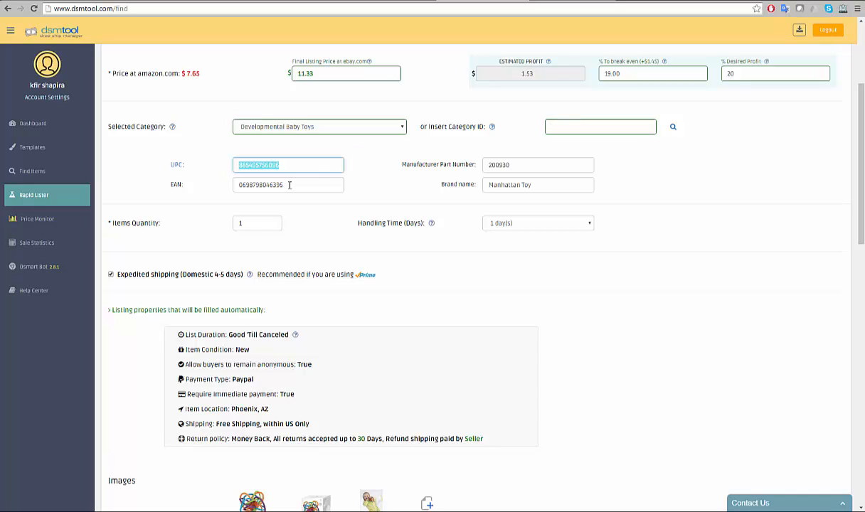
{"action": "left_click_drag", "start_coordinate": [285, 185], "coordinate": [230, 186]}
{"action": "left_click_drag", "start_coordinate": [510, 165], "coordinate": [395, 184]}
{"action": "left_click", "coordinate": [537, 185]}
{"action": "left_click", "coordinate": [390, 184]}
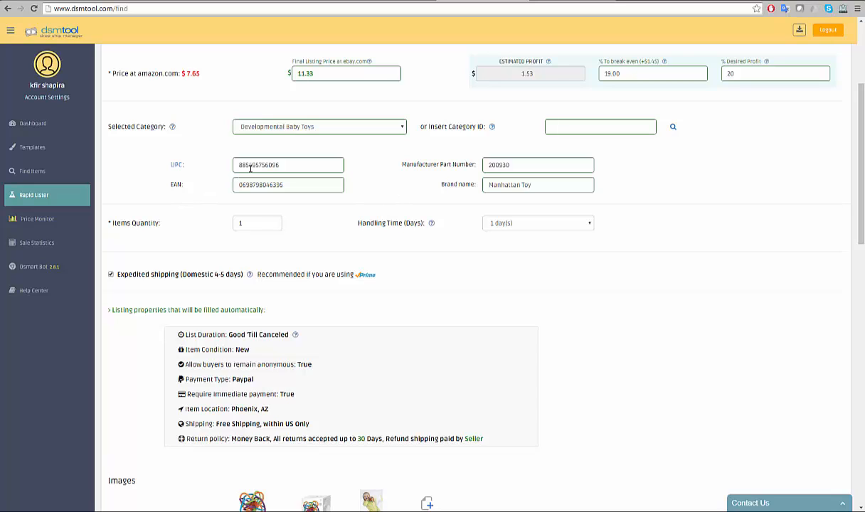
Look up the toy's UPC on upcitemdb, examine the second result's code, and return to the listing form.
{"action": "left_click", "coordinate": [178, 168]}
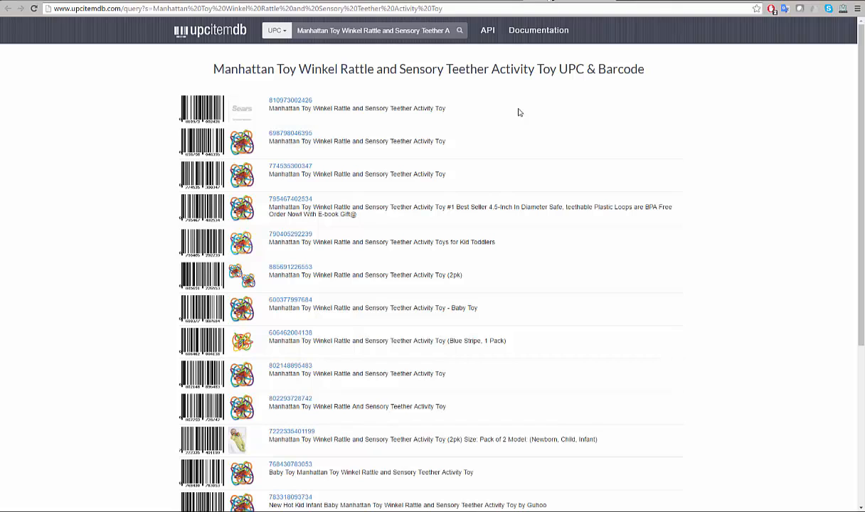
{"action": "left_click_drag", "start_coordinate": [307, 134], "coordinate": [273, 133]}
{"action": "key", "text": "ctrl+Tab"}
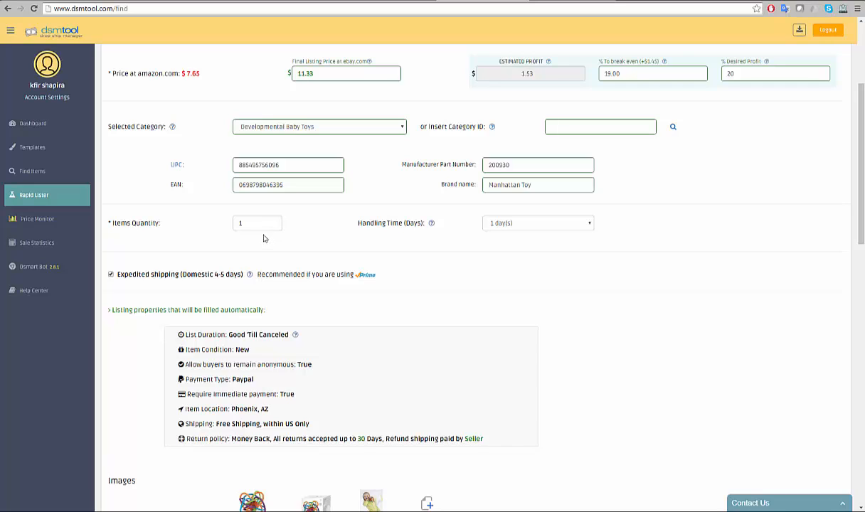
Try an items quantity of 3 before returning it to 1.
{"action": "double_click", "coordinate": [239, 223]}
{"action": "type", "text": "3"}
{"action": "key", "text": "BackSpace"}
{"action": "type", "text": "1"}
{"action": "left_click", "coordinate": [537, 288]}
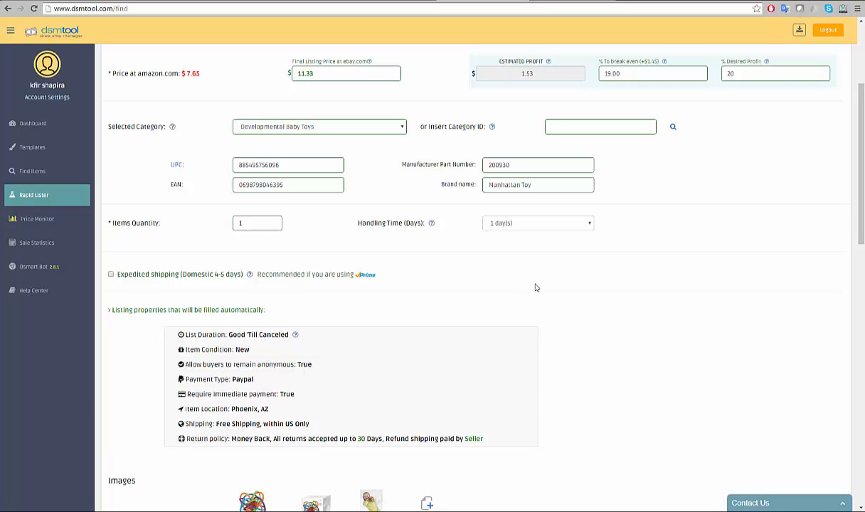
View the handling time choices without changing the selection, and enable Expedited shipping (Domestic 4-5 days).
{"action": "left_click", "coordinate": [540, 225]}
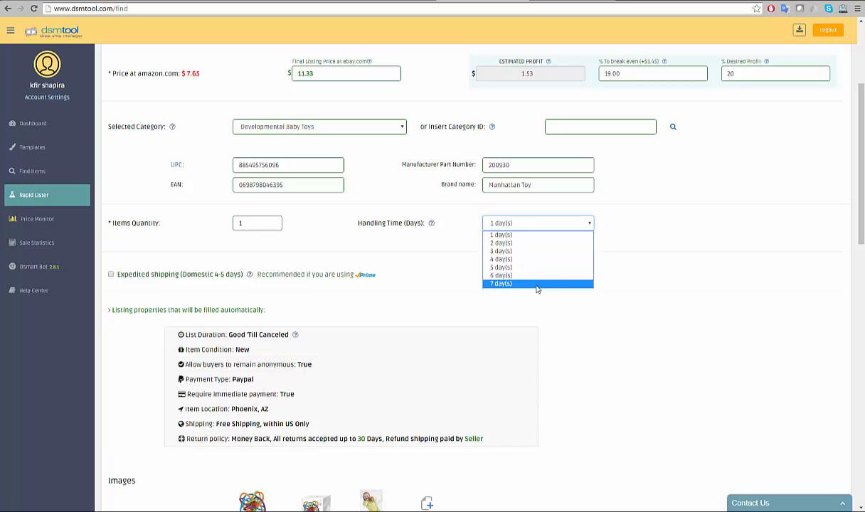
{"action": "left_click", "coordinate": [558, 304]}
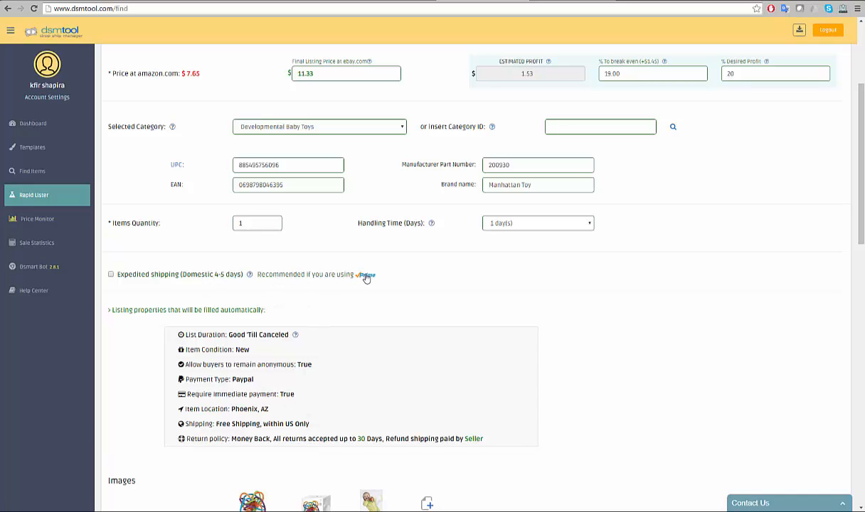
{"action": "left_click", "coordinate": [111, 276]}
{"action": "scroll", "coordinate": [861, 219], "scroll_direction": "up", "scroll_amount": 3}
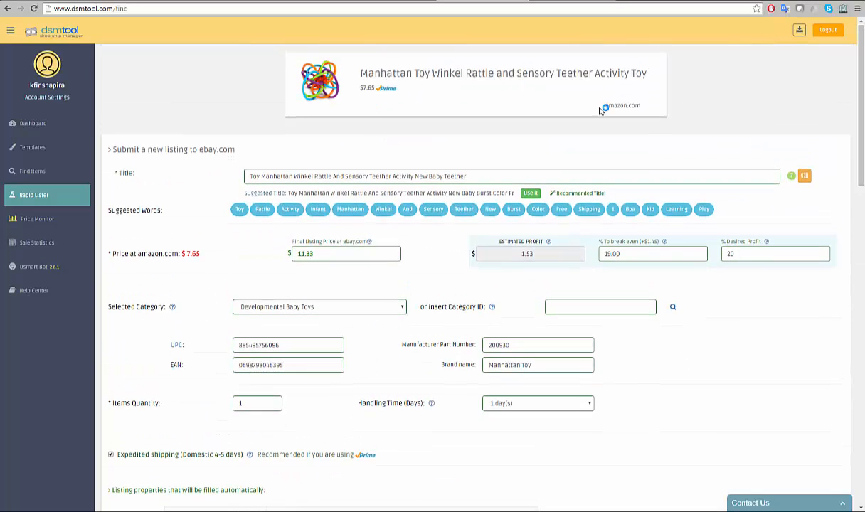
Try the second and third pictures as the main image before returning to the first one.
{"action": "scroll", "coordinate": [861, 165], "scroll_direction": "down", "scroll_amount": 3}
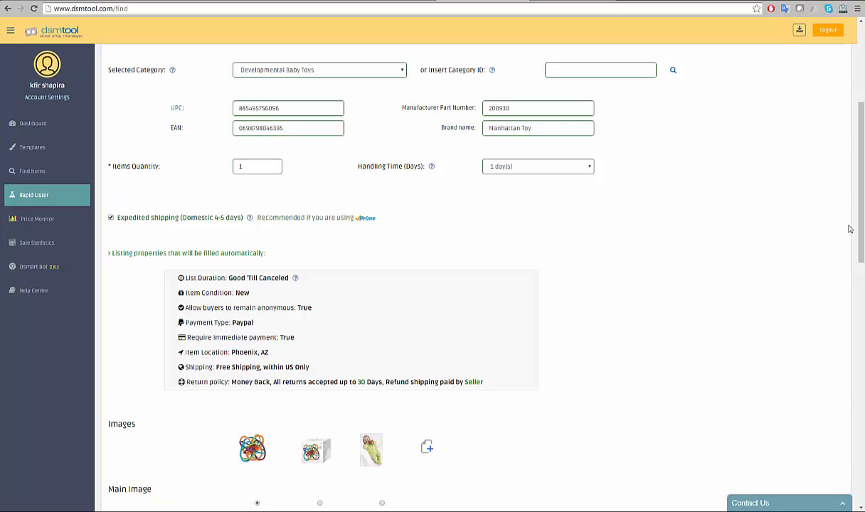
{"action": "left_click_drag", "start_coordinate": [862, 217], "coordinate": [853, 259]}
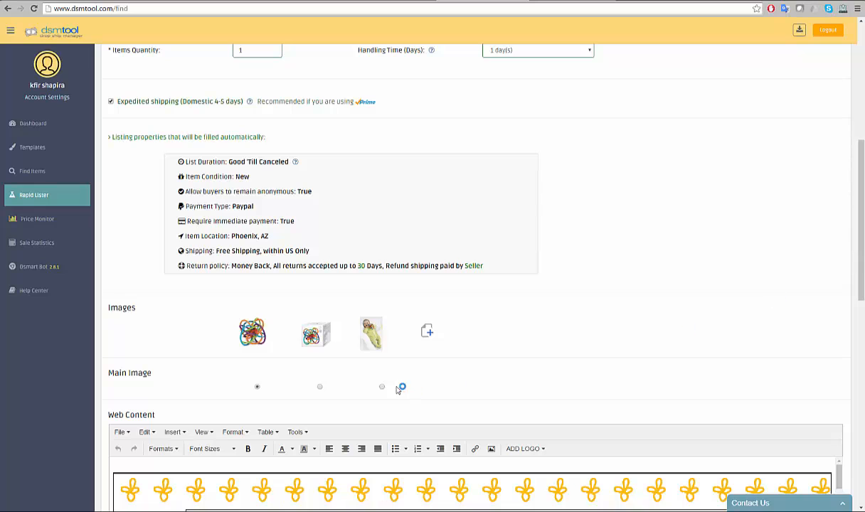
{"action": "mouse_move", "coordinate": [242, 319]}
{"action": "left_click", "coordinate": [321, 388]}
{"action": "left_click", "coordinate": [382, 389]}
{"action": "left_click", "coordinate": [264, 388]}
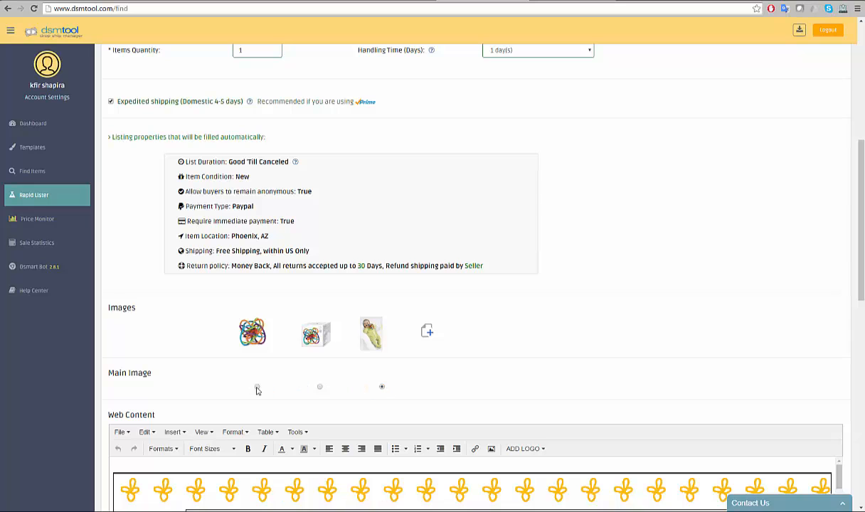
Remove the boxed-toy picture from the images, and view the file and web address upload options without adding anything.
{"action": "left_click", "coordinate": [298, 324]}
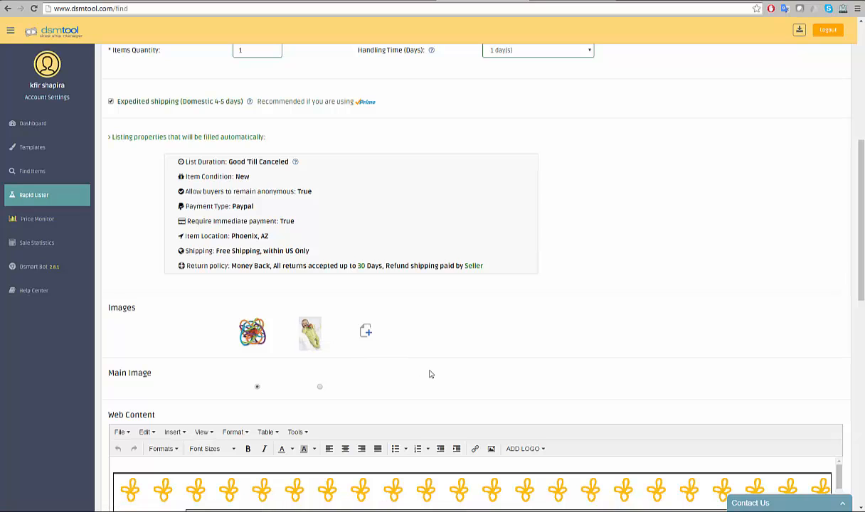
{"action": "left_click", "coordinate": [366, 332]}
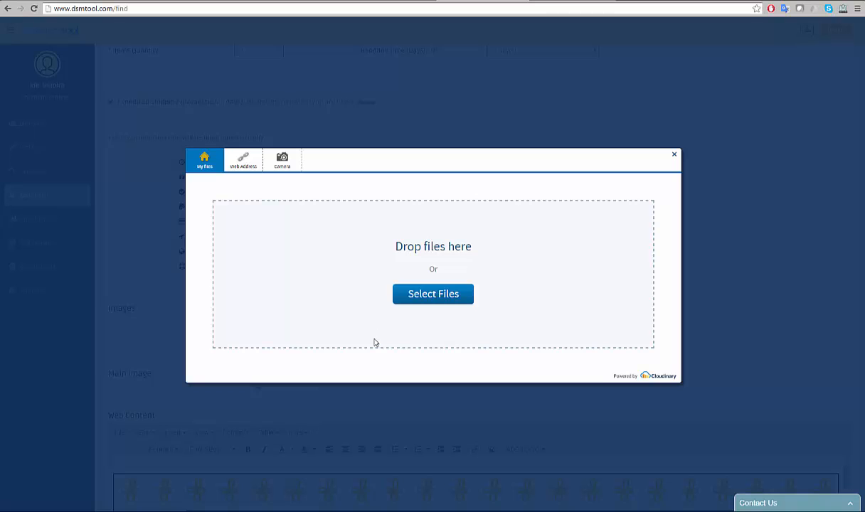
{"action": "left_click", "coordinate": [249, 169]}
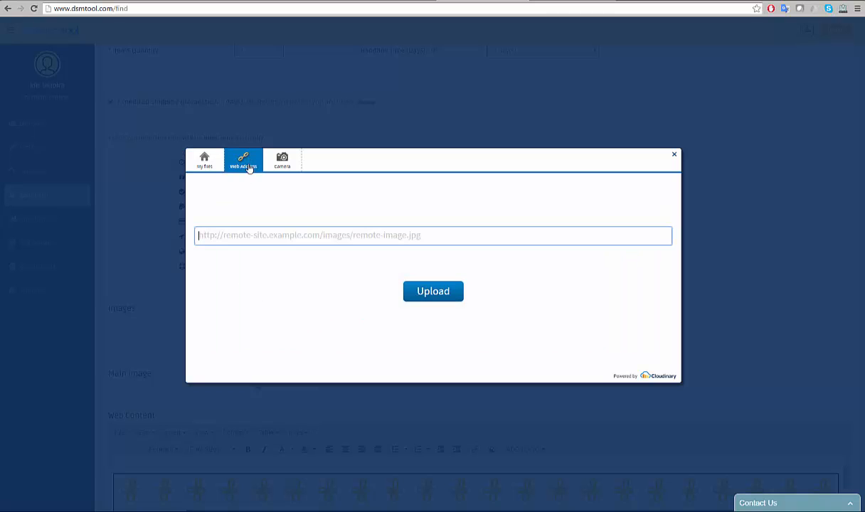
{"action": "left_click", "coordinate": [674, 157]}
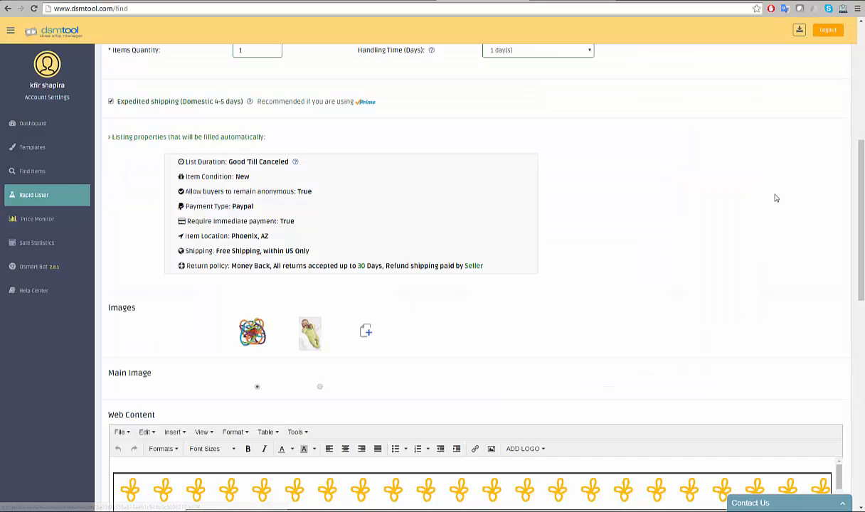
Look through the Web Content description template, including its [[TITLE]] placeholder and product features.
{"action": "left_click_drag", "start_coordinate": [863, 204], "coordinate": [863, 299]}
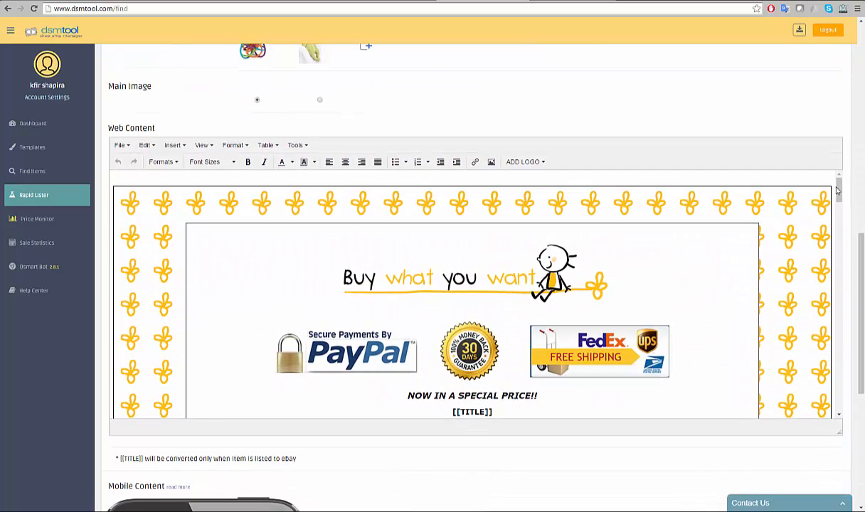
{"action": "left_click_drag", "start_coordinate": [840, 190], "coordinate": [860, 196]}
{"action": "scroll", "coordinate": [840, 277], "scroll_direction": "down", "scroll_amount": 10}
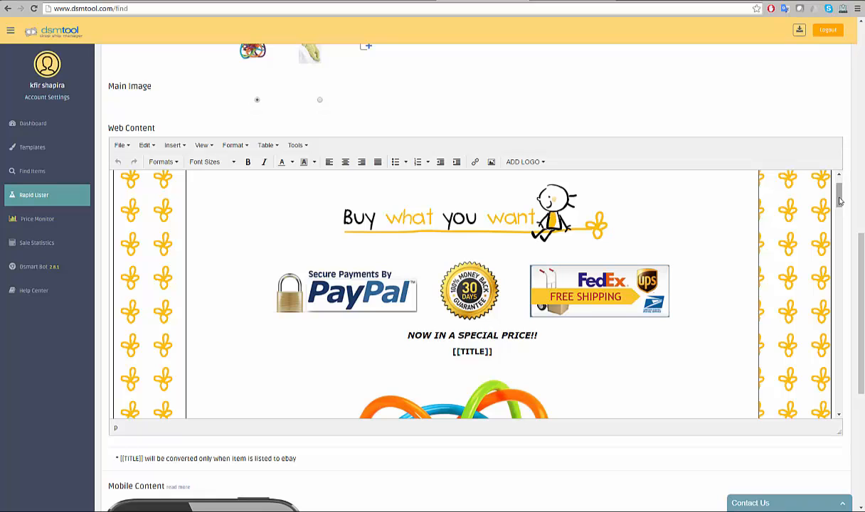
{"action": "left_click_drag", "start_coordinate": [840, 202], "coordinate": [840, 265]}
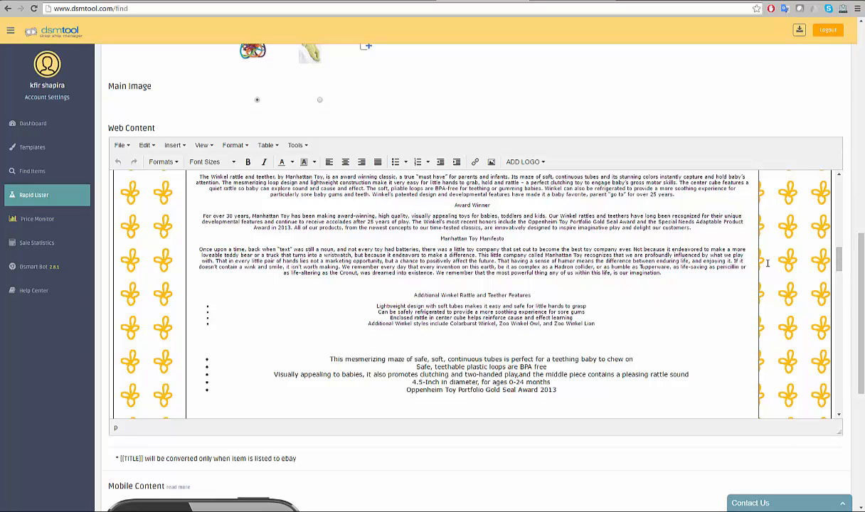
{"action": "left_click_drag", "start_coordinate": [840, 259], "coordinate": [851, 204]}
{"action": "left_click_drag", "start_coordinate": [491, 260], "coordinate": [433, 259]}
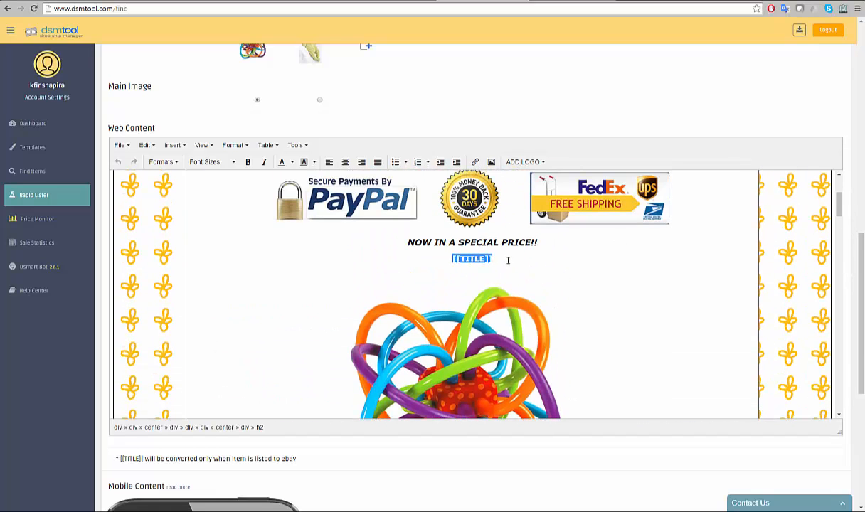
{"action": "left_click", "coordinate": [504, 259]}
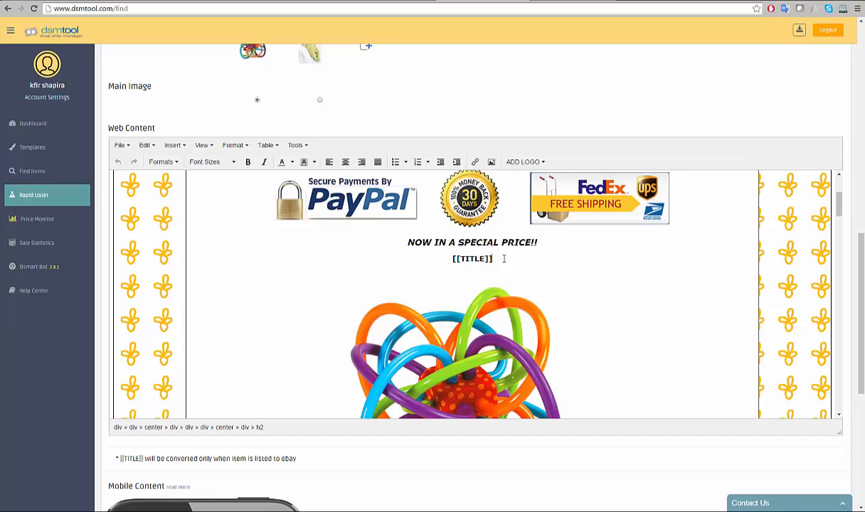
View the description's source code without changing it, and look at the logos available to add.
{"action": "left_click", "coordinate": [295, 145]}
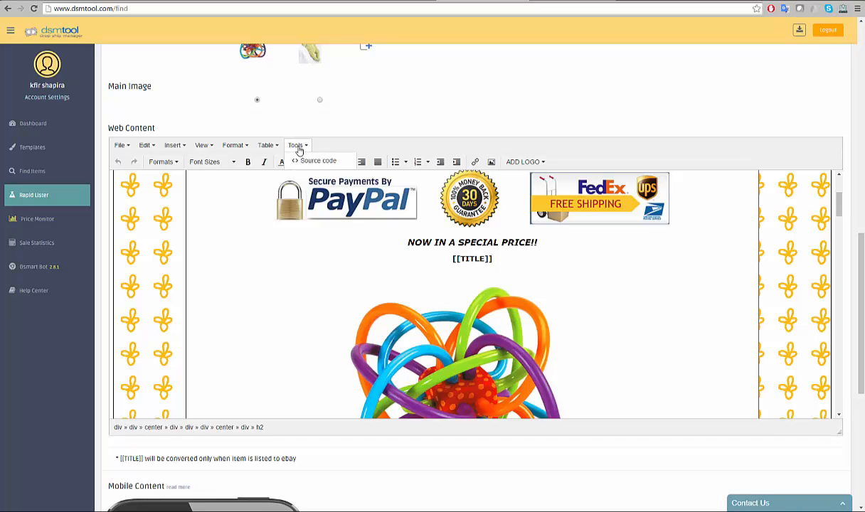
{"action": "left_click", "coordinate": [308, 162]}
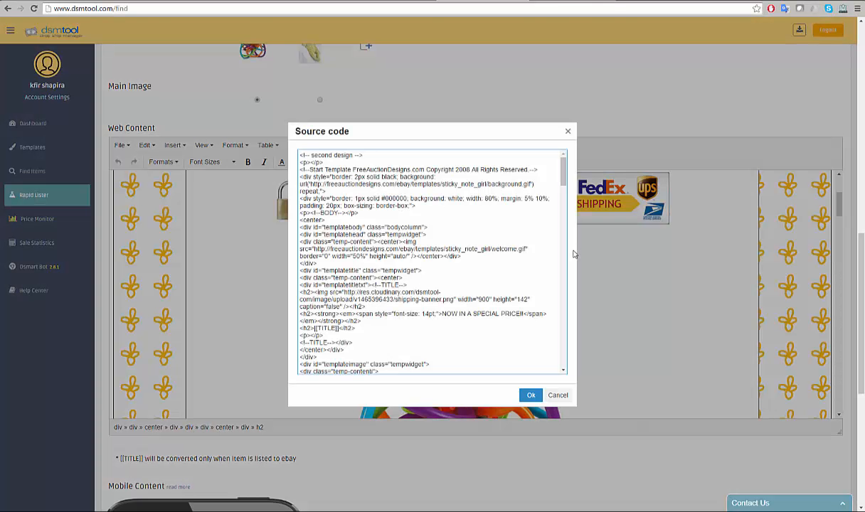
{"action": "left_click", "coordinate": [558, 396]}
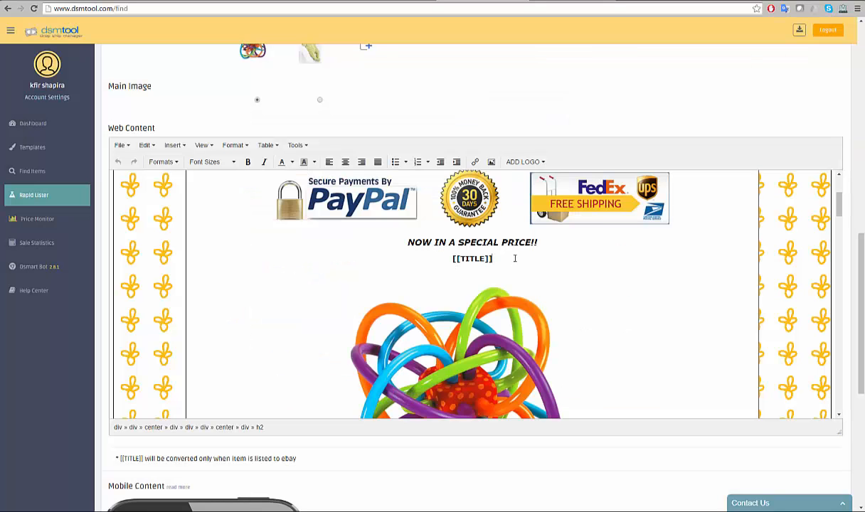
{"action": "left_click", "coordinate": [523, 161]}
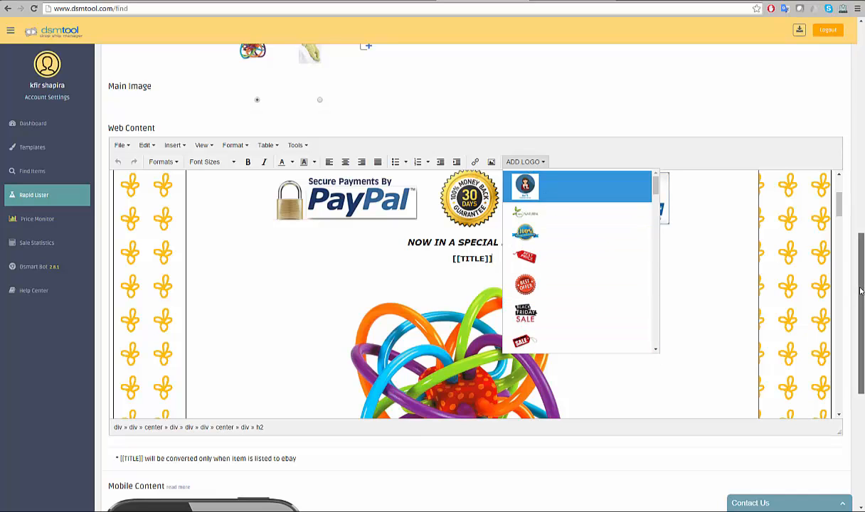
Try the text "Hello! I am a preview mode of eBay 2017 new changes!" as the Mobile Content, and delete it.
{"action": "left_click_drag", "start_coordinate": [861, 290], "coordinate": [862, 390]}
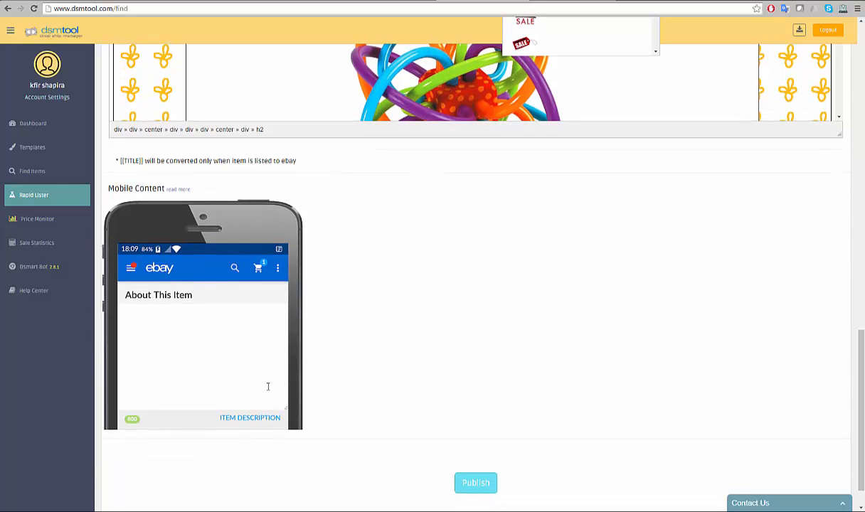
{"action": "left_click", "coordinate": [174, 343]}
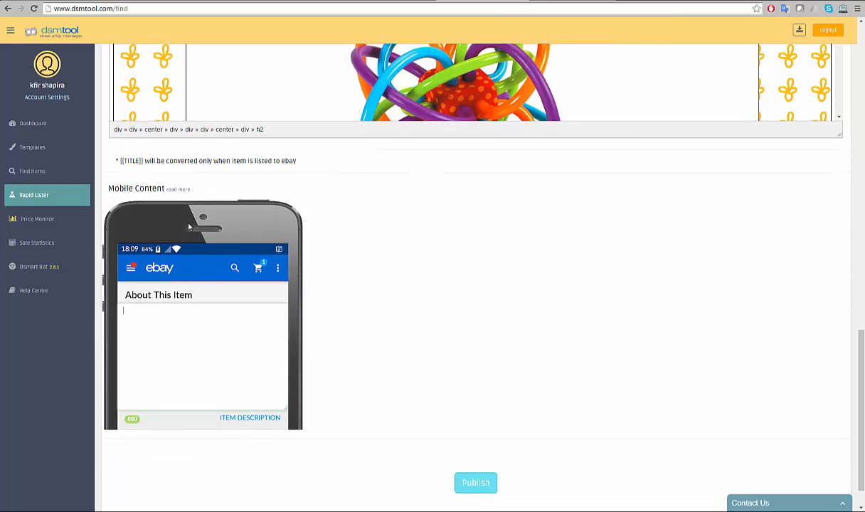
{"action": "left_click", "coordinate": [222, 340]}
{"action": "key", "text": "Caps_Lock"}
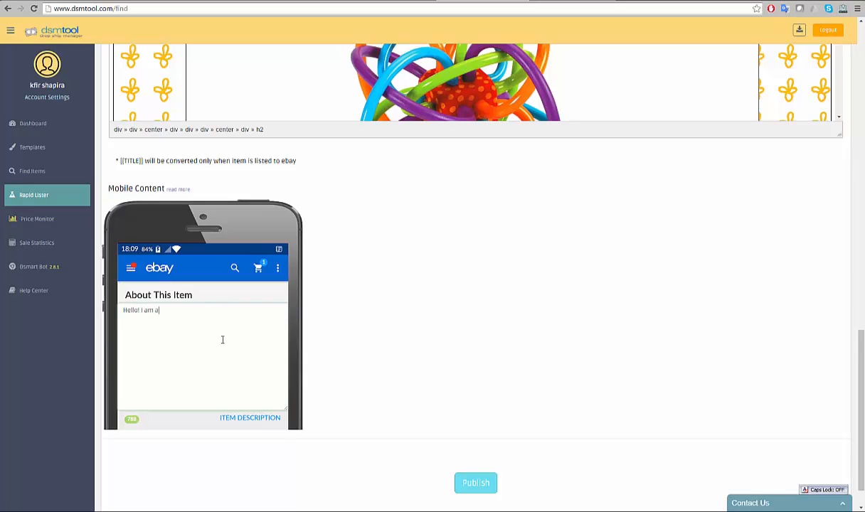
{"action": "type", "text": "Hello! I am a preview mode of e"}
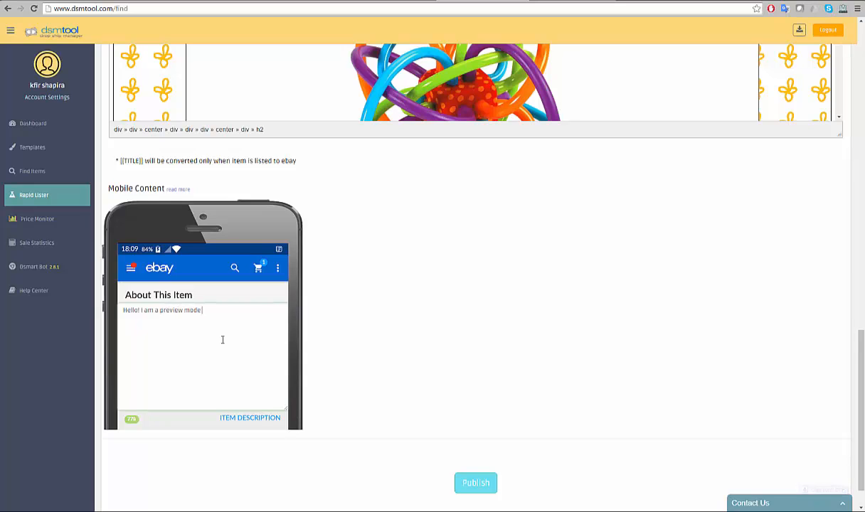
{"action": "key", "text": "Caps_Lock"}
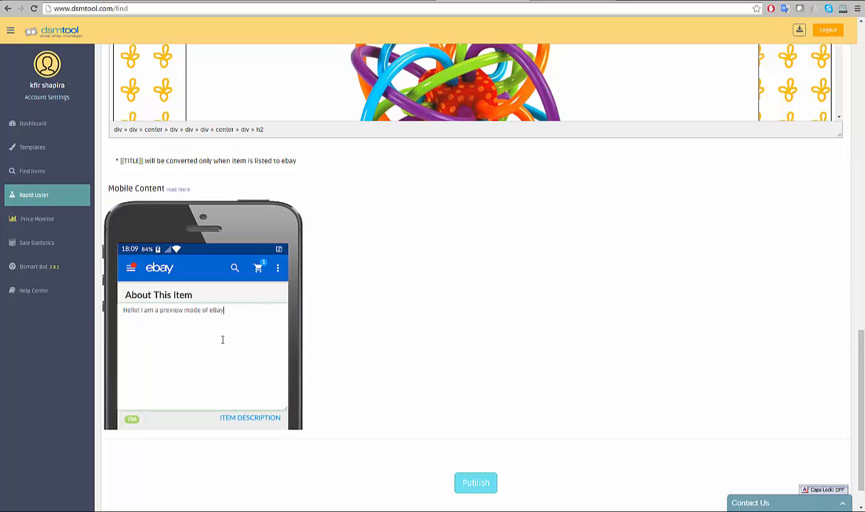
{"action": "type", "text": "Bay 201"}
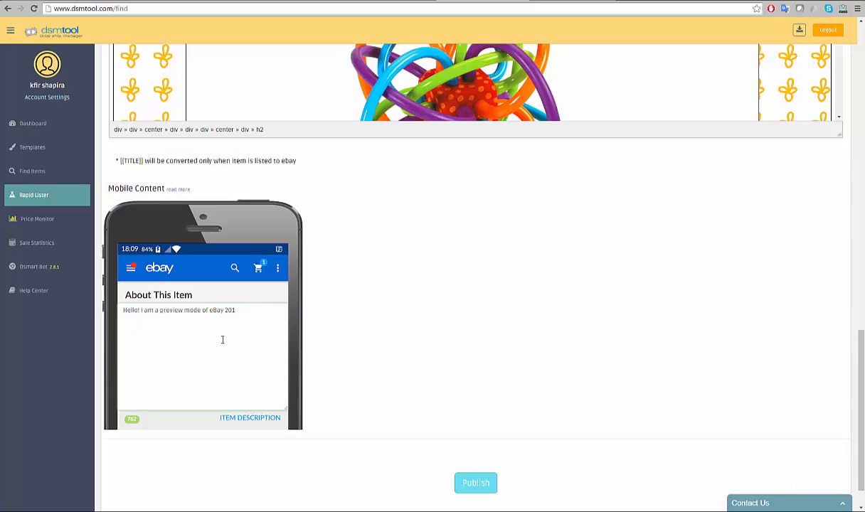
{"action": "type", "text": "7 new changes!"}
{"action": "left_click_drag", "start_coordinate": [281, 310], "coordinate": [123, 310]}
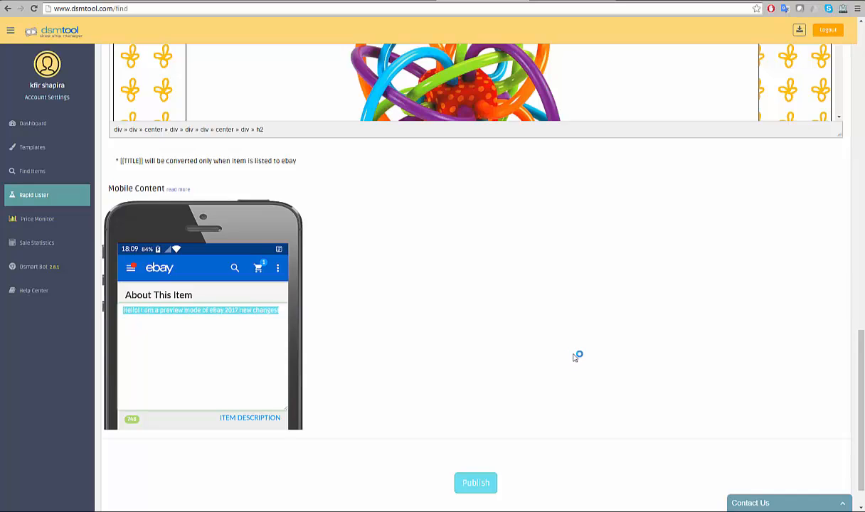
{"action": "key", "text": "BackSpace"}
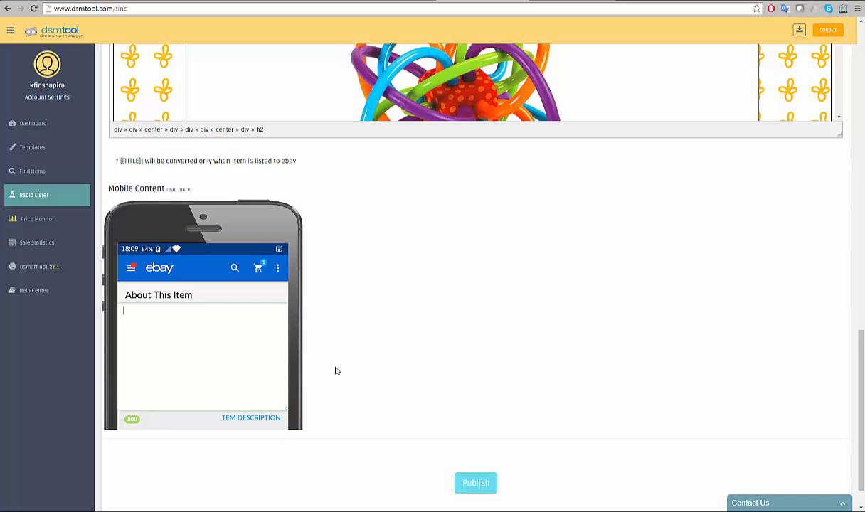
Enter "Coming soon....." as the Mobile Content text under About This Item.
{"action": "key", "text": "Caps_Lock"}
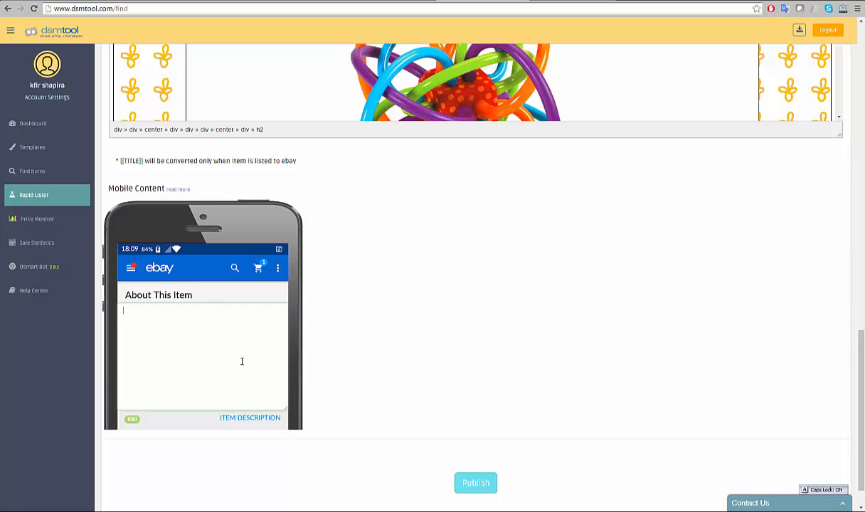
{"action": "type", "text": "C"}
{"action": "key", "text": "Caps_Lock"}
{"action": "type", "text": "oming soon....."}
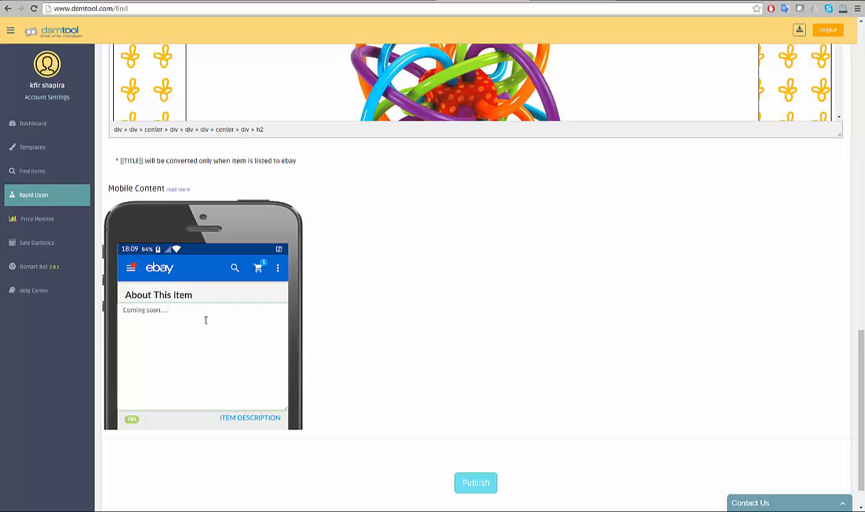
Clear the Mobile Content text, and add the placeholder [[MOBILE CONTENT]] between the ratings table and the Thanks for shopping image in the Web Content.
{"action": "triple_click", "coordinate": [164, 313]}
{"action": "left_click_drag", "start_coordinate": [862, 342], "coordinate": [862, 267]}
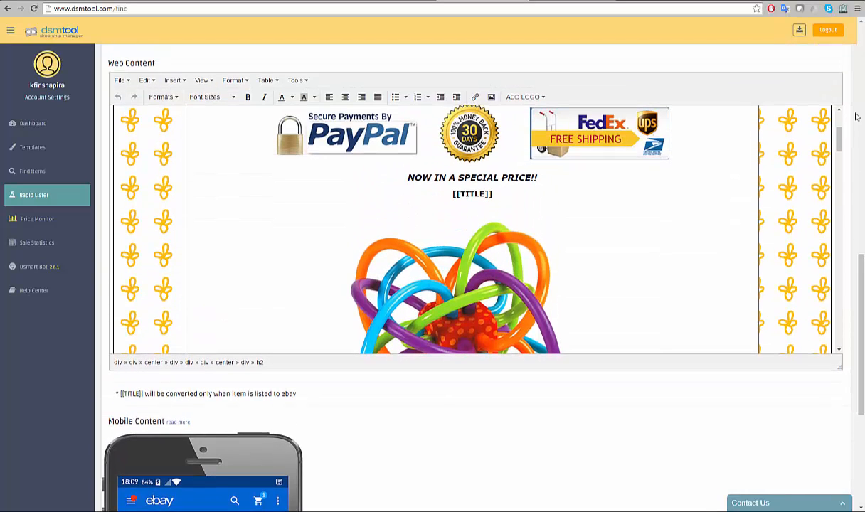
{"action": "left_click_drag", "start_coordinate": [837, 135], "coordinate": [842, 336]}
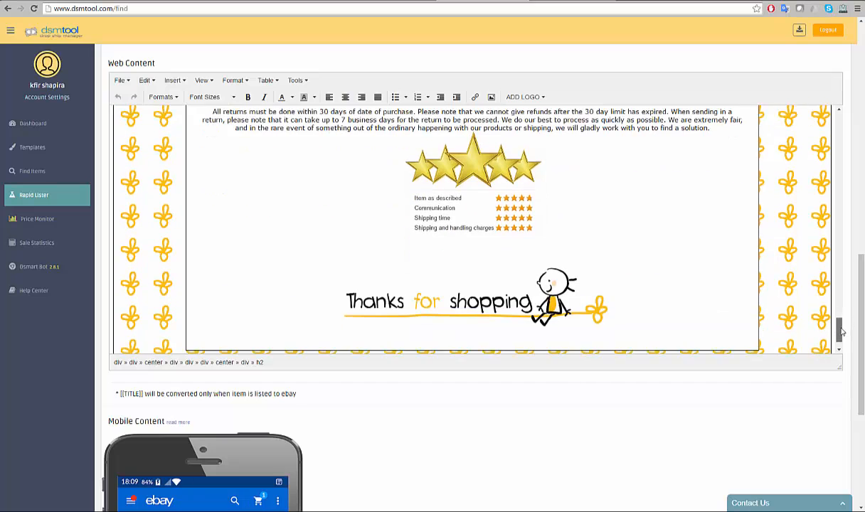
{"action": "left_click", "coordinate": [506, 237]}
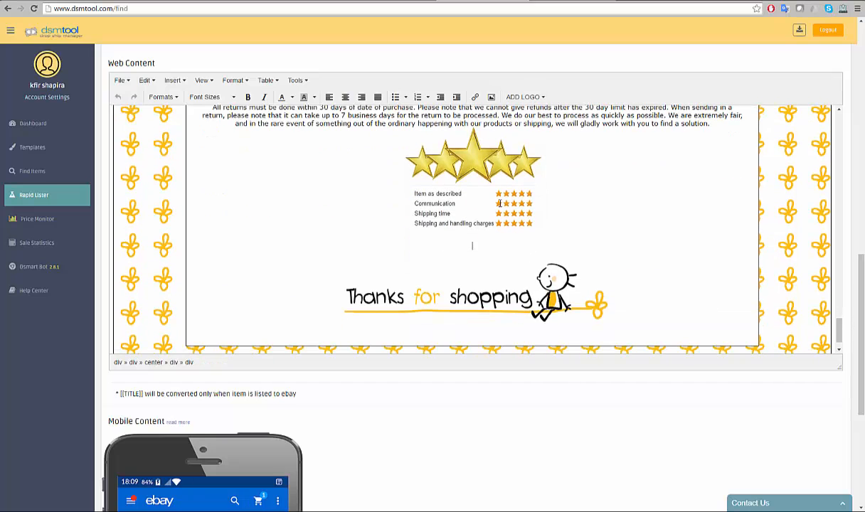
{"action": "key", "text": "Caps_Lock"}
{"action": "type", "text": "[[M"}
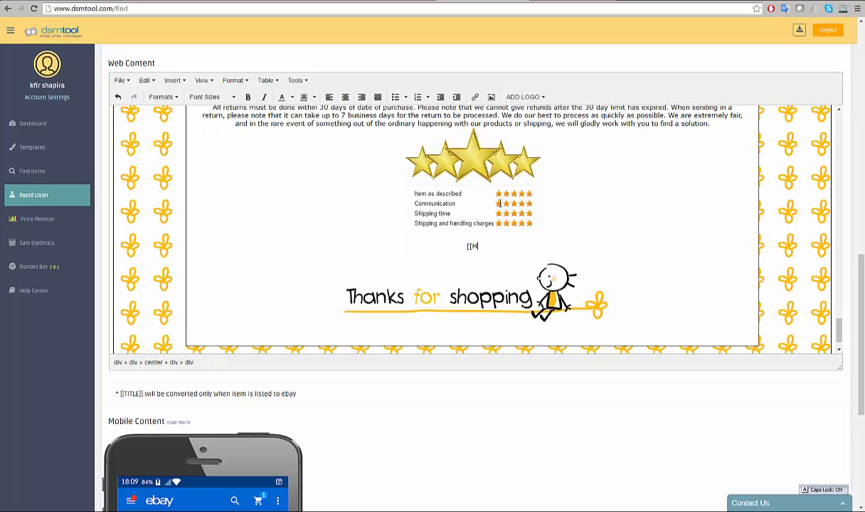
{"action": "type", "text": "OBILE CON"}
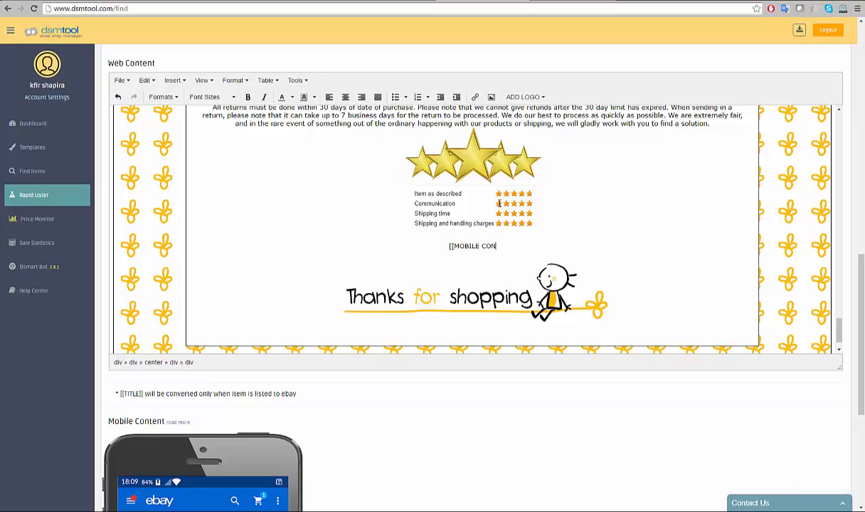
{"action": "type", "text": "TENT]]"}
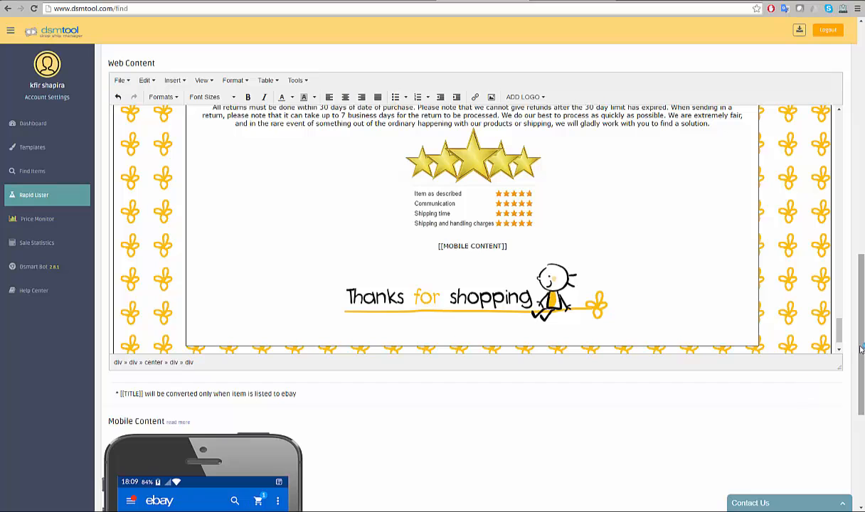
Run the pre-publish fee verification for the listing, check its validation result, and return to the form without publishing.
{"action": "left_click_drag", "start_coordinate": [862, 367], "coordinate": [863, 452]}
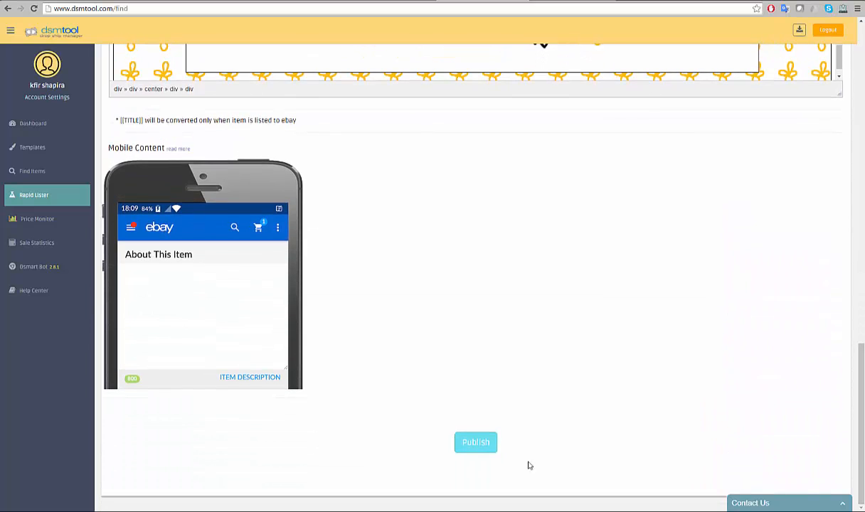
{"action": "left_click", "coordinate": [478, 444]}
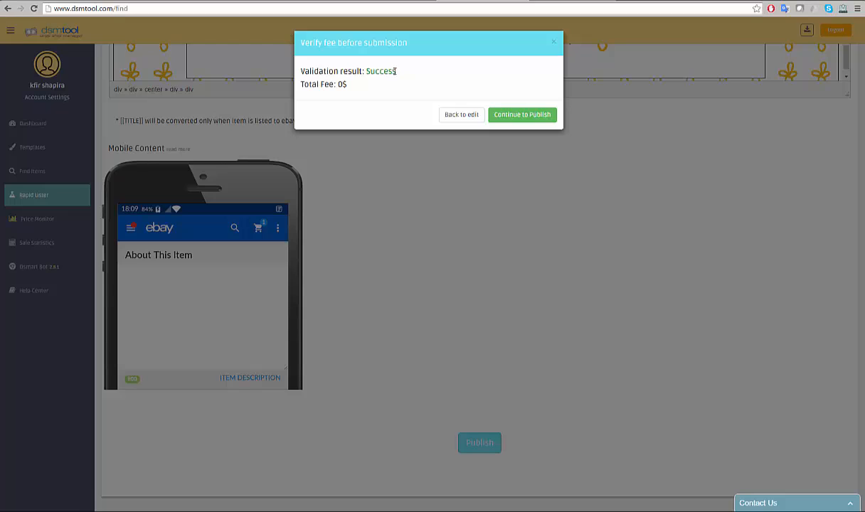
{"action": "left_click_drag", "start_coordinate": [396, 72], "coordinate": [366, 72]}
{"action": "left_click", "coordinate": [397, 74]}
{"action": "left_click", "coordinate": [555, 46]}
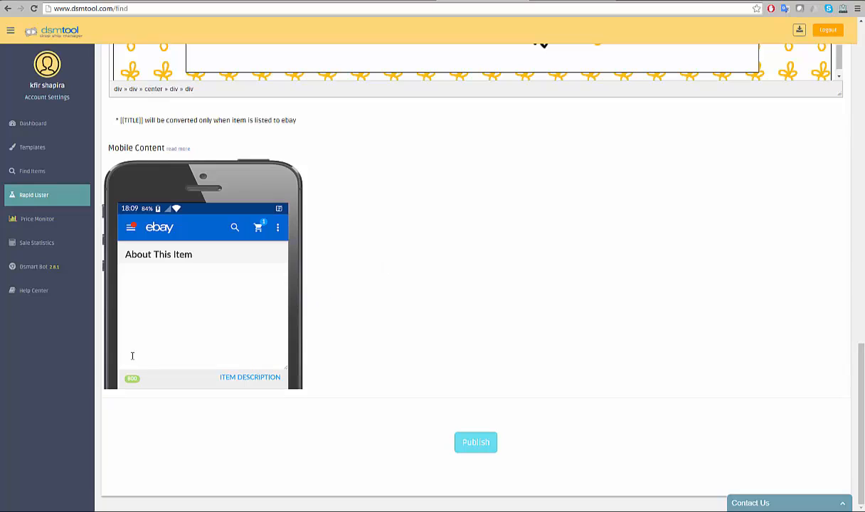